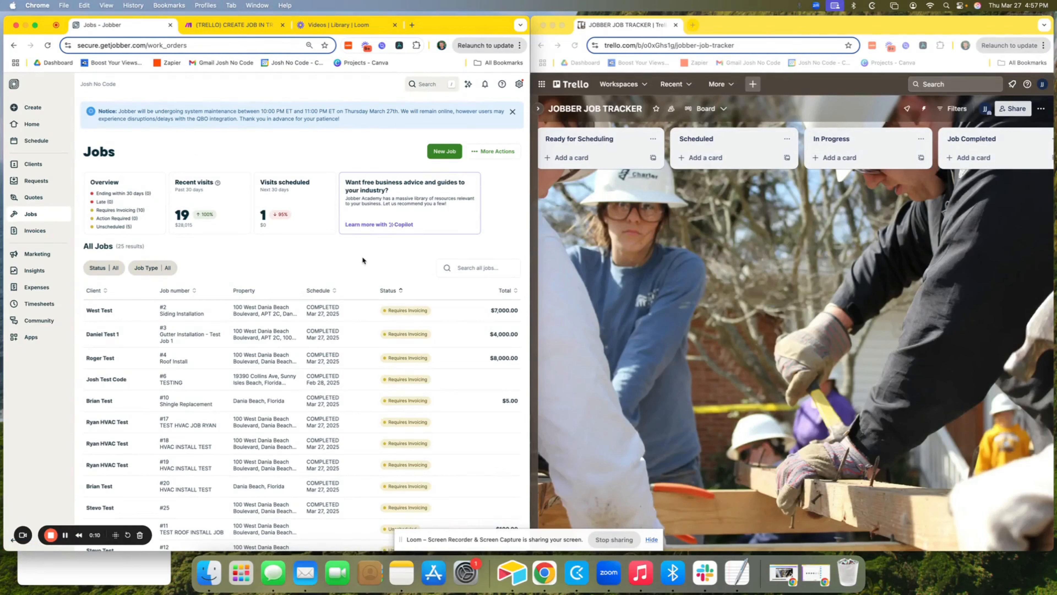
- Start a new job for the West Co Roofing client and title it "Roof Install"
click(445, 155)
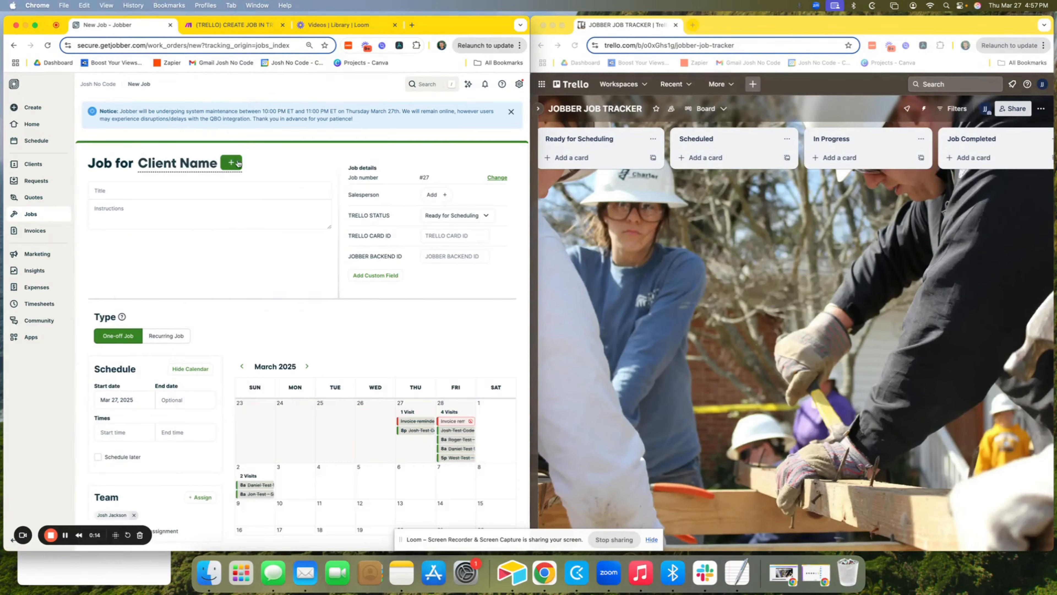
click(235, 163)
click(259, 325)
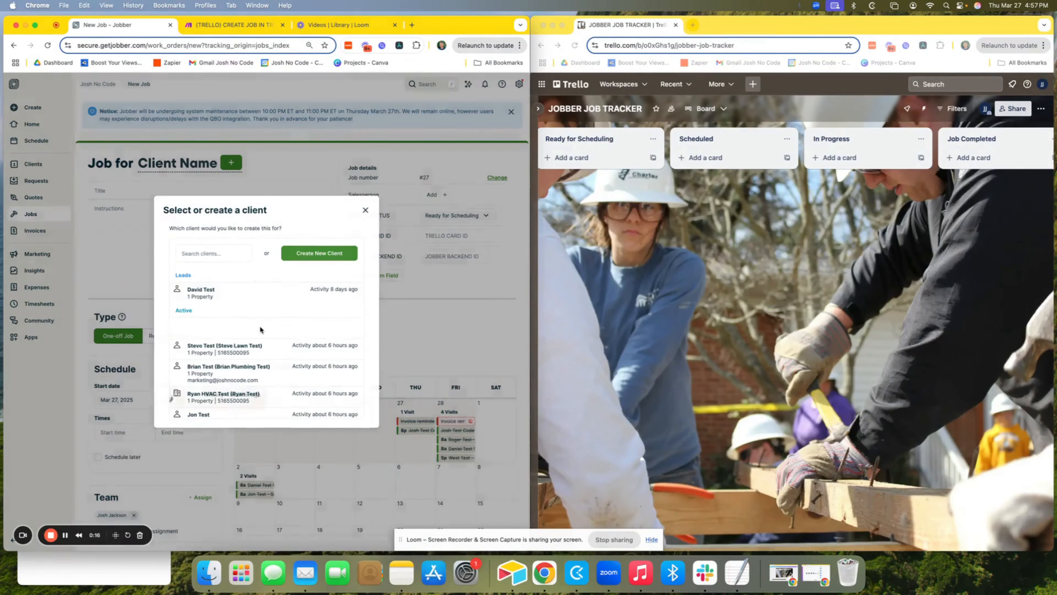
click(133, 190)
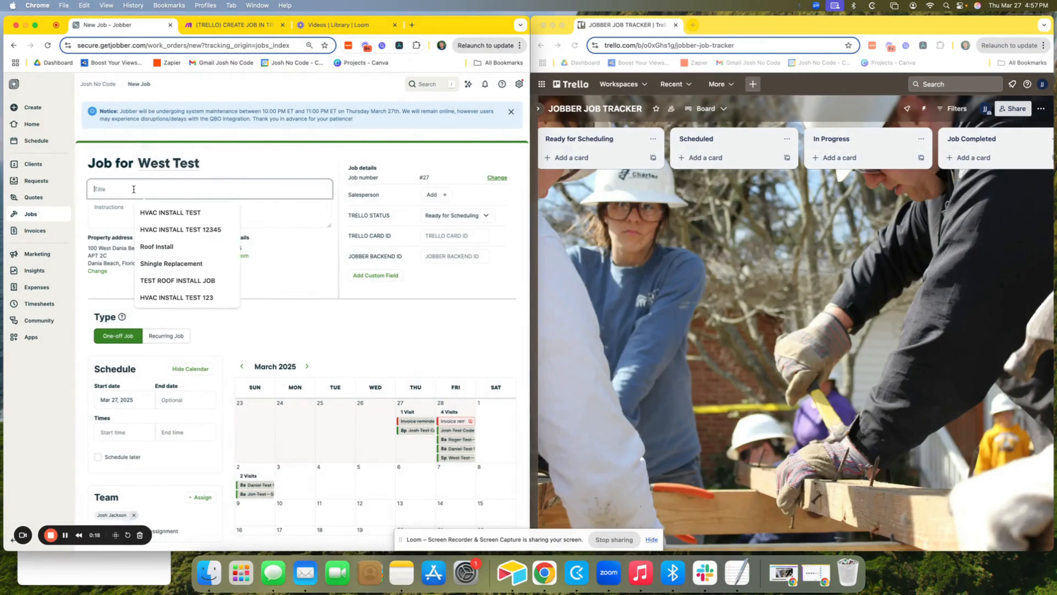
click(169, 246)
- Copy the roof installation summary paragraph from the TextEdit note into the Jobber job's instructions
click(100, 573)
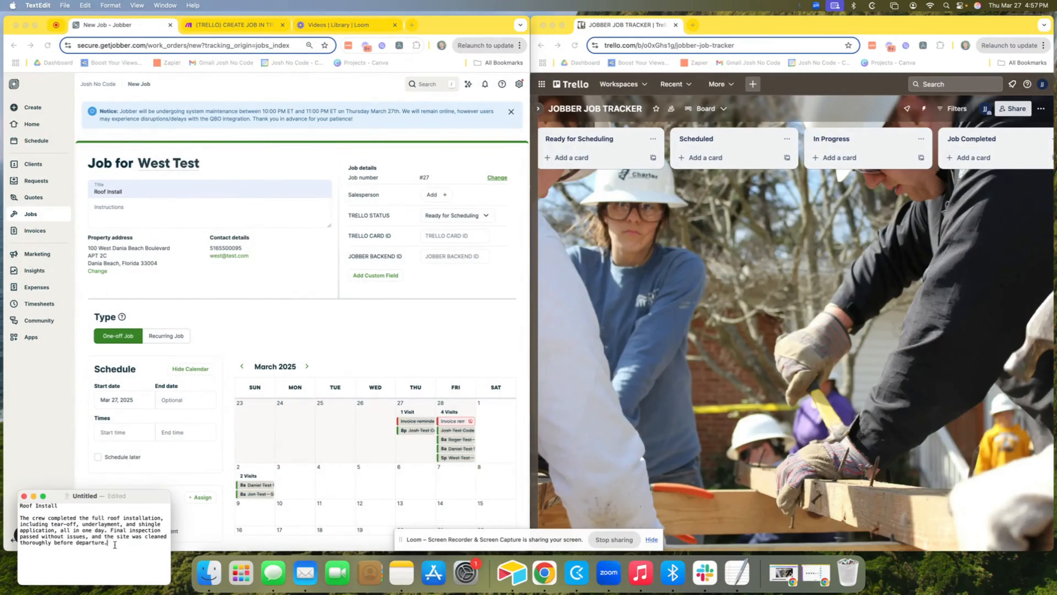
drag(115, 544, 18, 517)
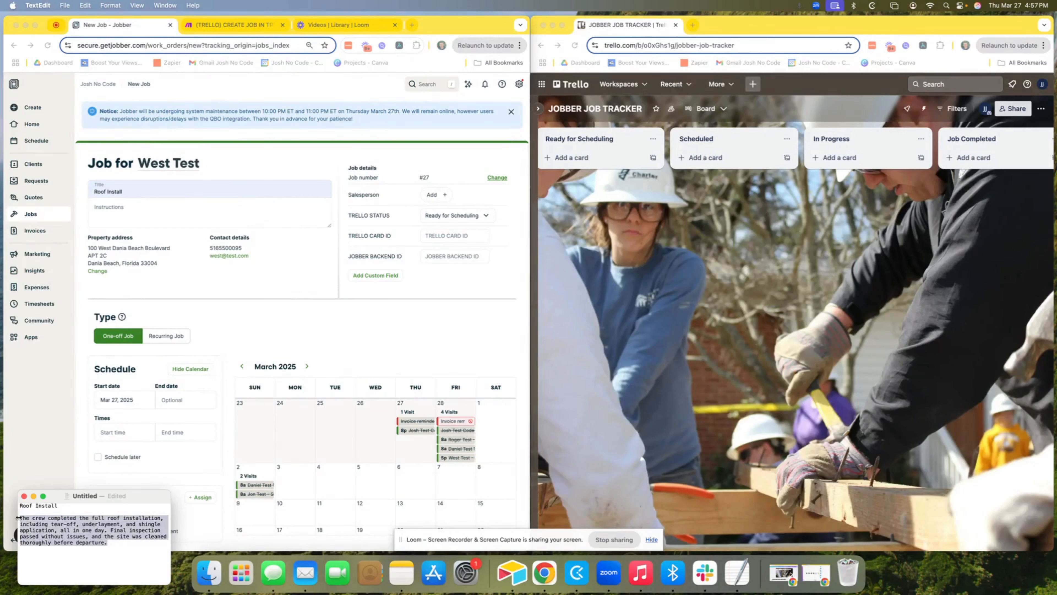
key(super+c)
click(157, 207)
key(super+v)
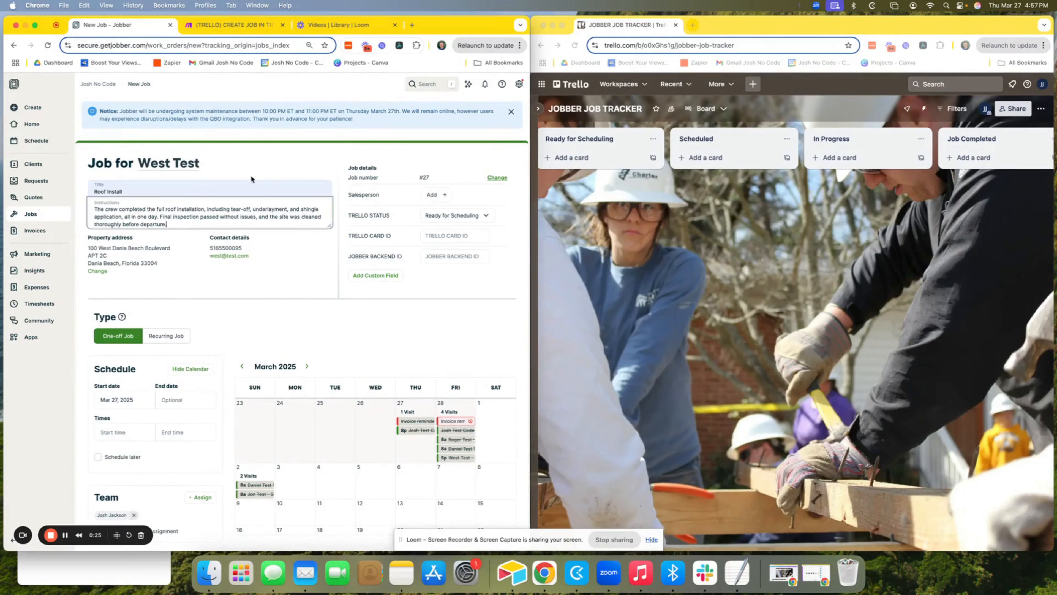
- Set the roof job to be scheduled later and save it without adding line items
scroll(416, 324, down, 5)
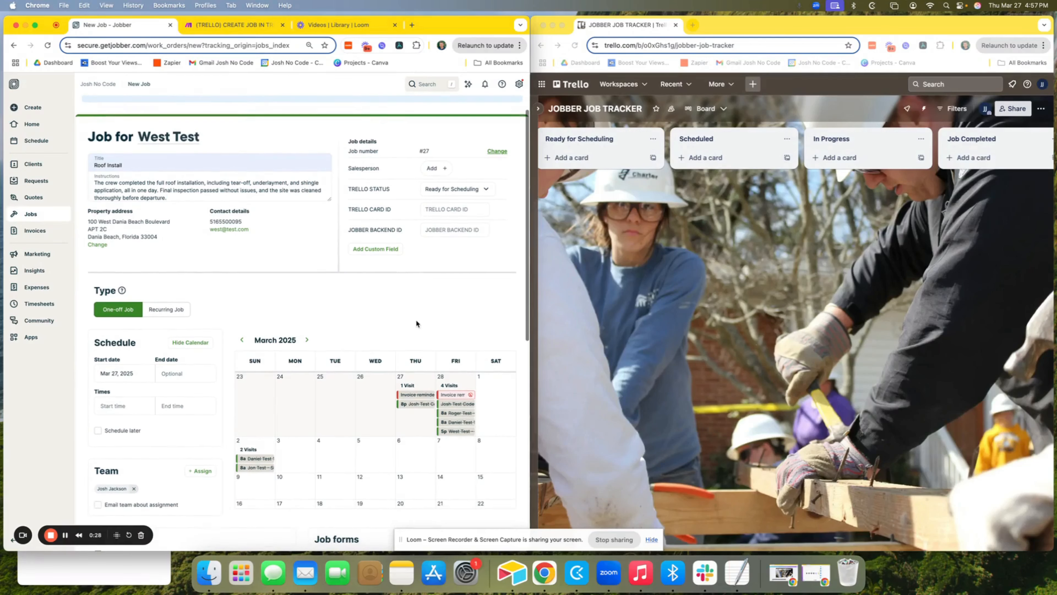
scroll(326, 320, down, 2)
click(97, 358)
scroll(315, 348, down, 3)
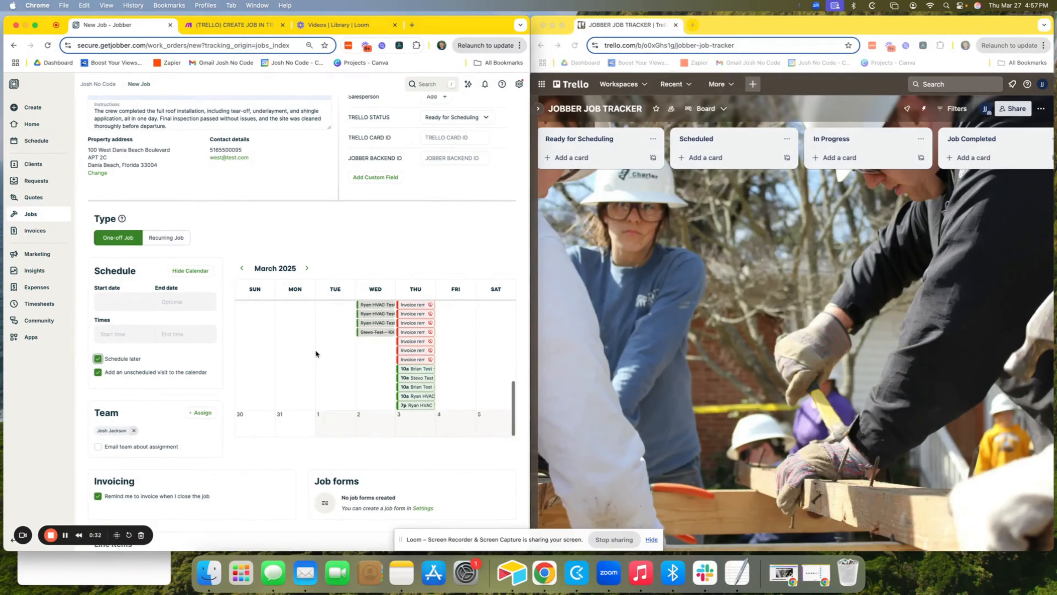
scroll(320, 462, down, 10)
scroll(322, 477, down, 2)
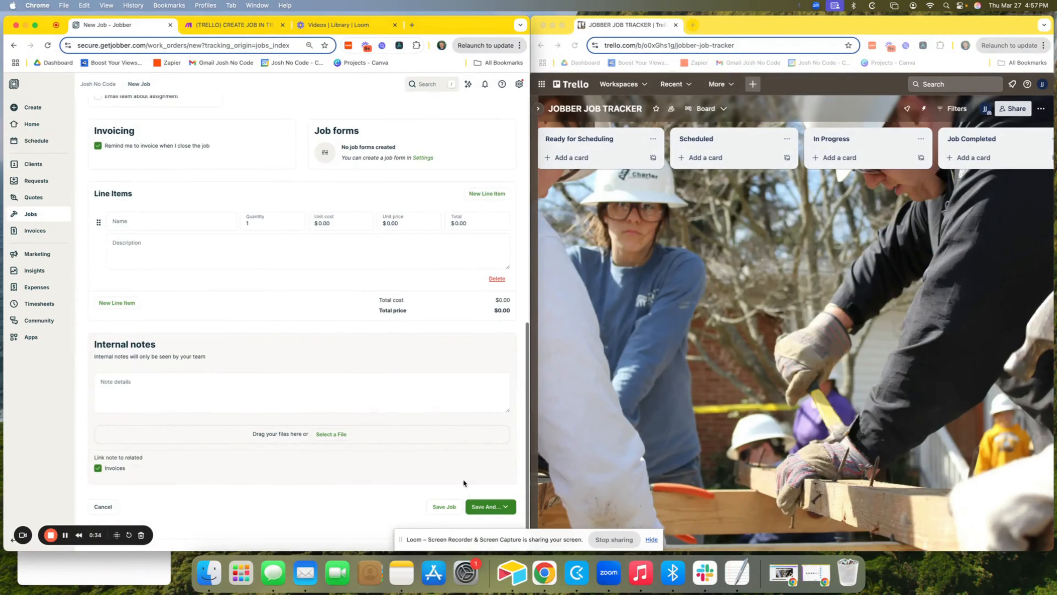
click(453, 507)
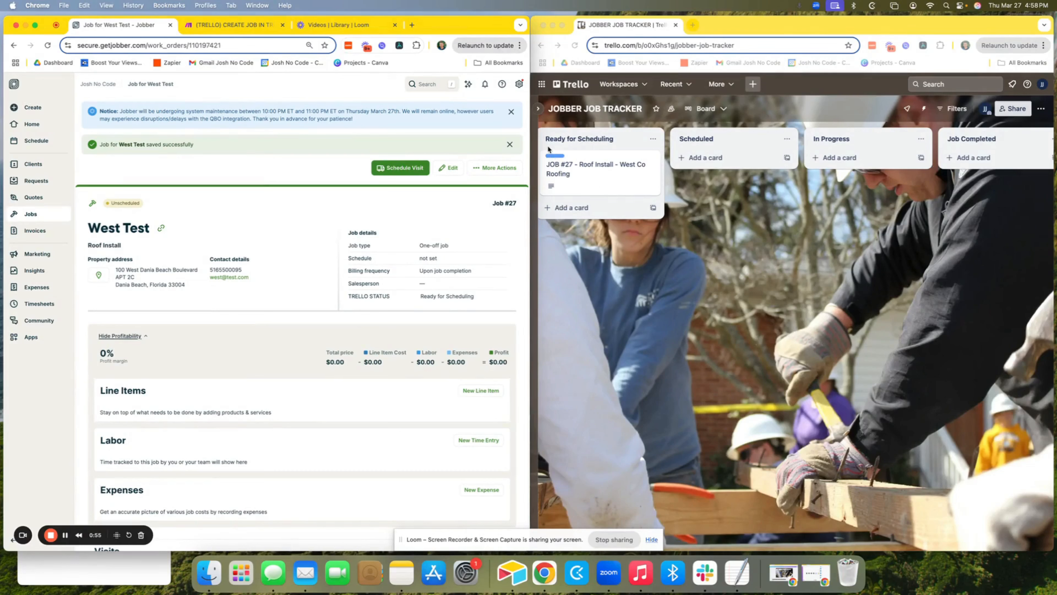
- Open the JOB #27 card in Trello, review its description, follow its Jobber link to the job, and close that page
click(605, 172)
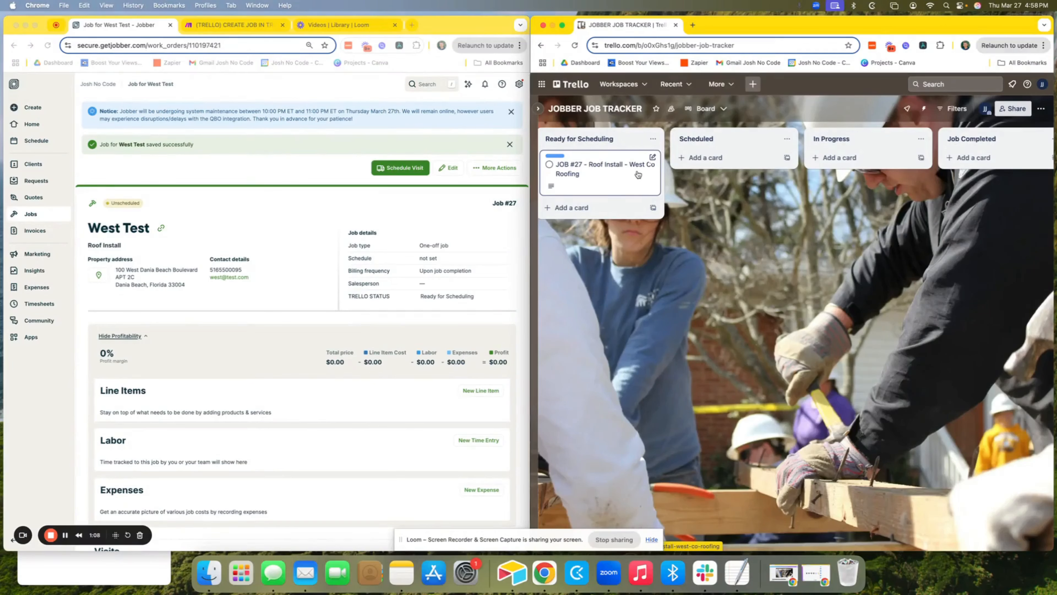
click(622, 179)
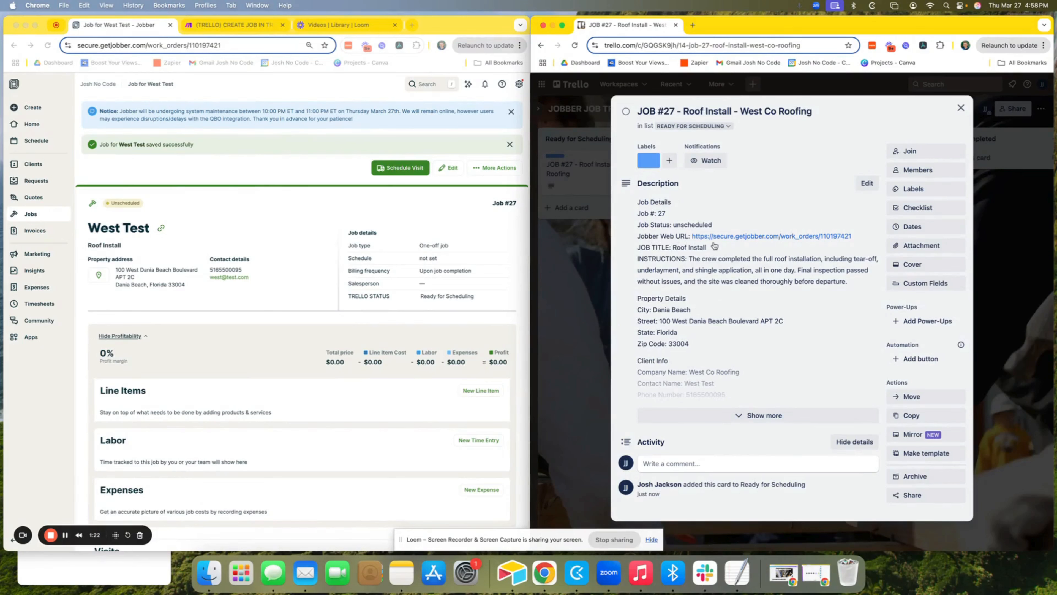
click(730, 236)
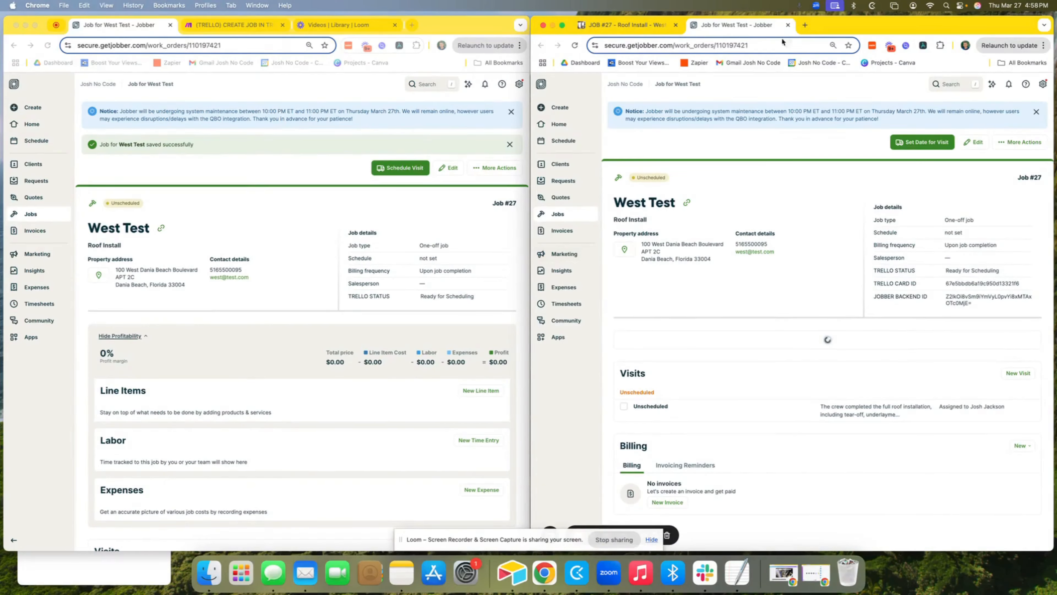
click(787, 25)
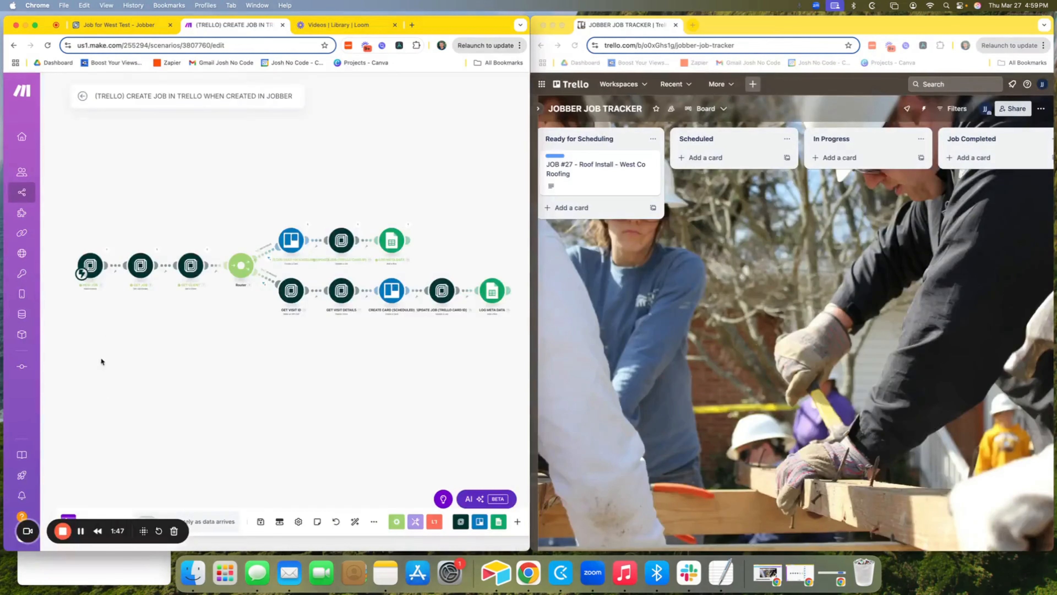
- In the Make scenario for creating Trello jobs, inspect the output of the NEW JOB trigger
scroll(103, 301, up, 5)
drag(103, 300, 194, 354)
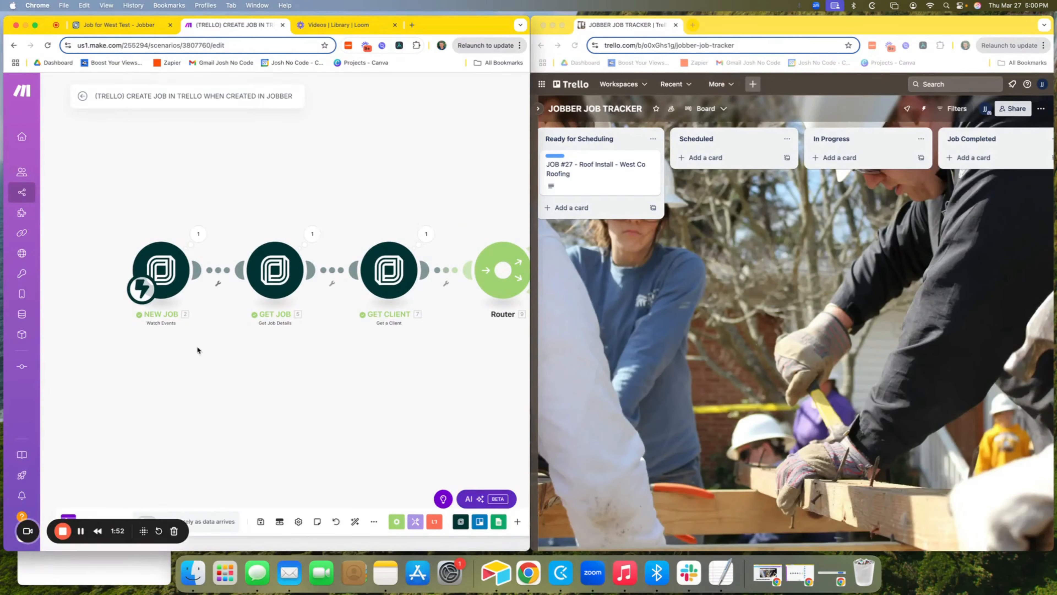
click(204, 241)
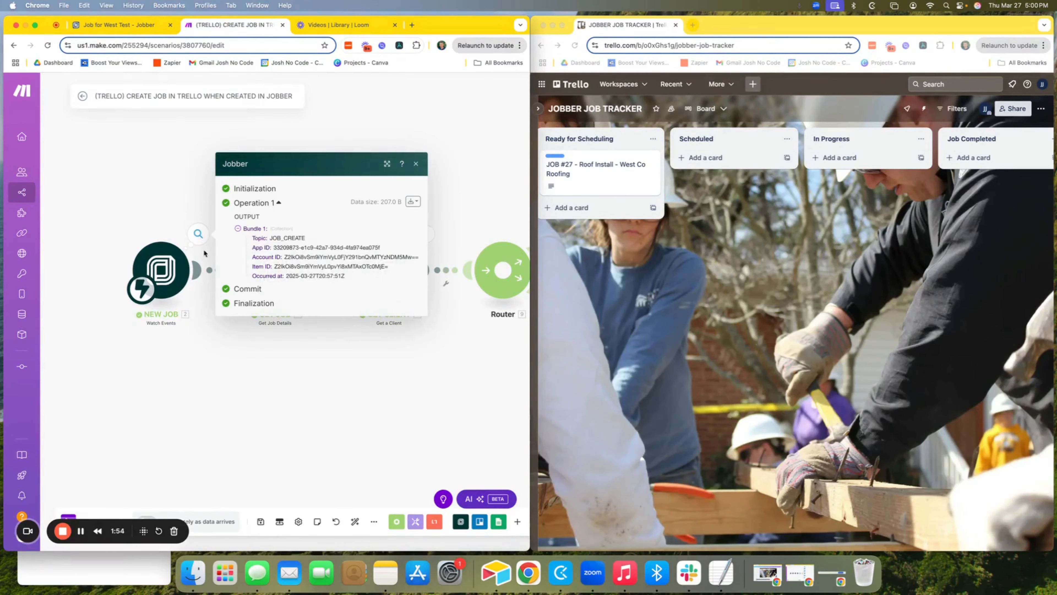
click(415, 164)
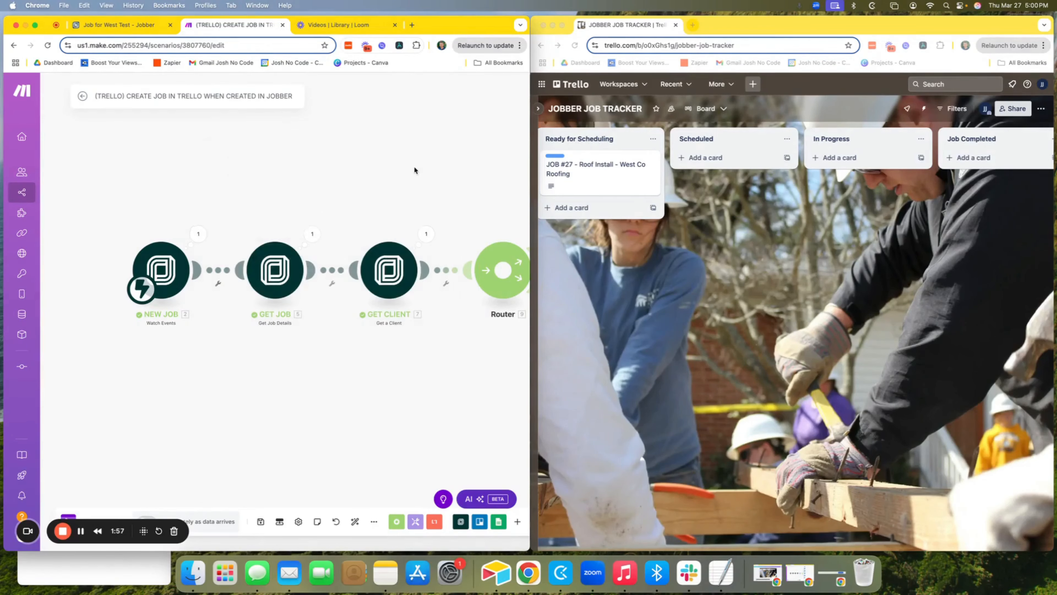
- Inspect the run data of the GET JOB and GET CLIENT modules
scroll(358, 168, down, 2)
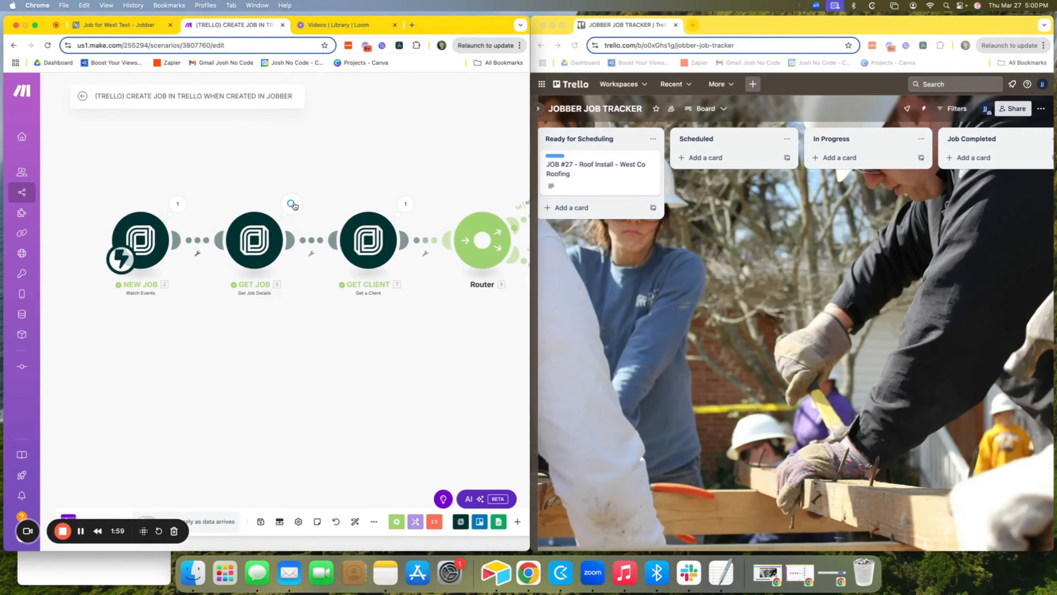
click(293, 205)
click(509, 89)
drag(458, 143, 340, 153)
click(301, 205)
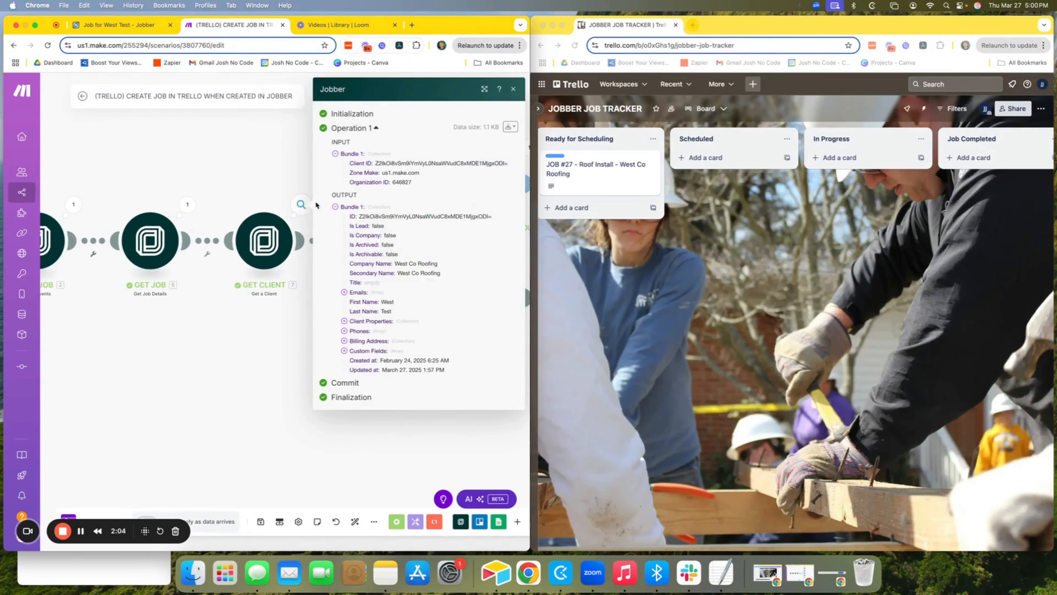
click(513, 89)
- Examine the router's two branches and the run data of the Trello card creation module on the Ready for Scheduling route
drag(424, 151, 270, 157)
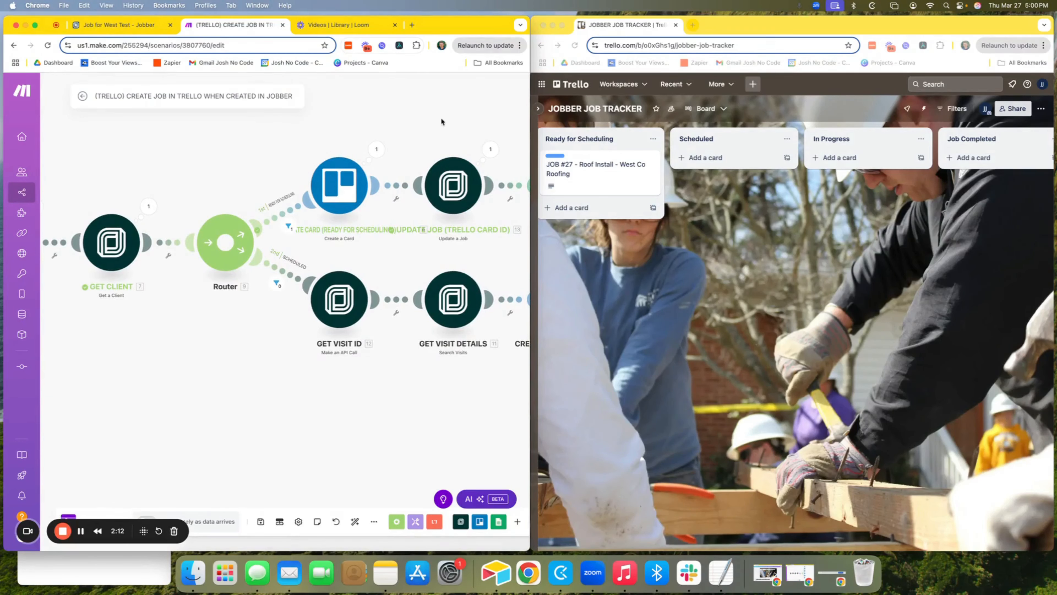
drag(445, 127, 310, 138)
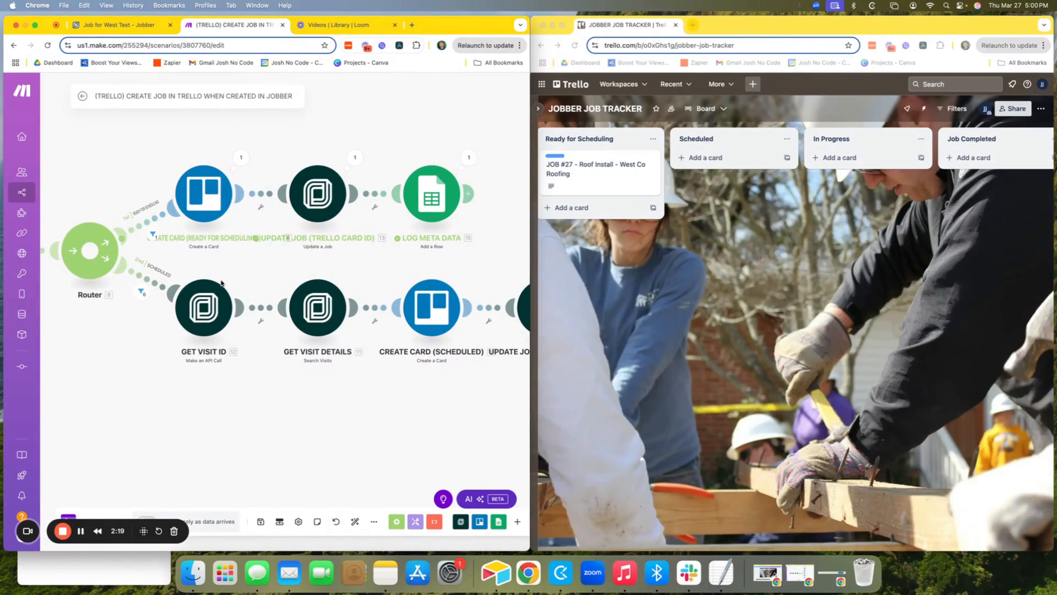
click(241, 157)
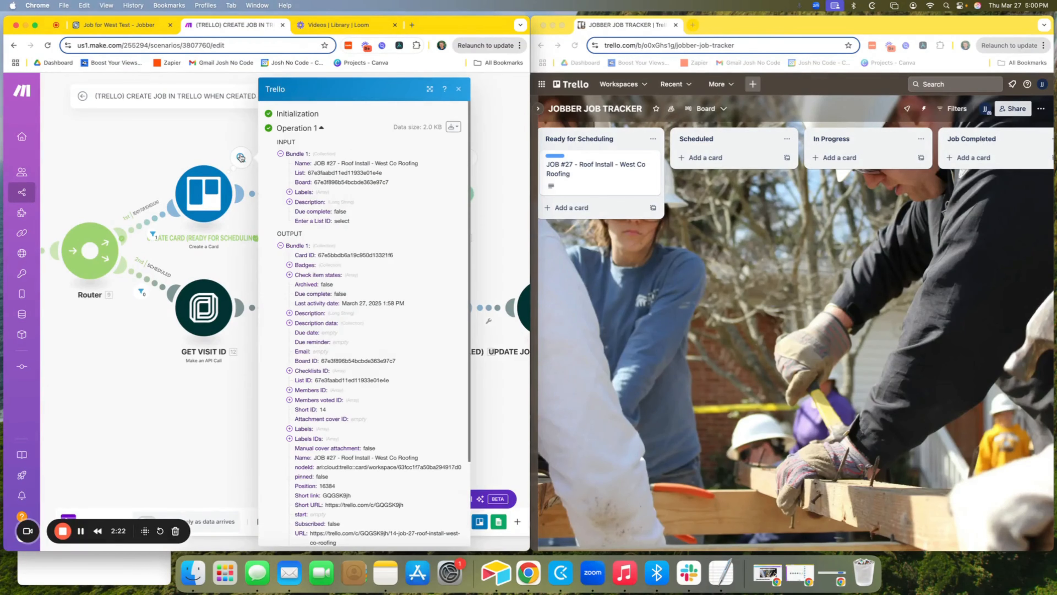
click(459, 90)
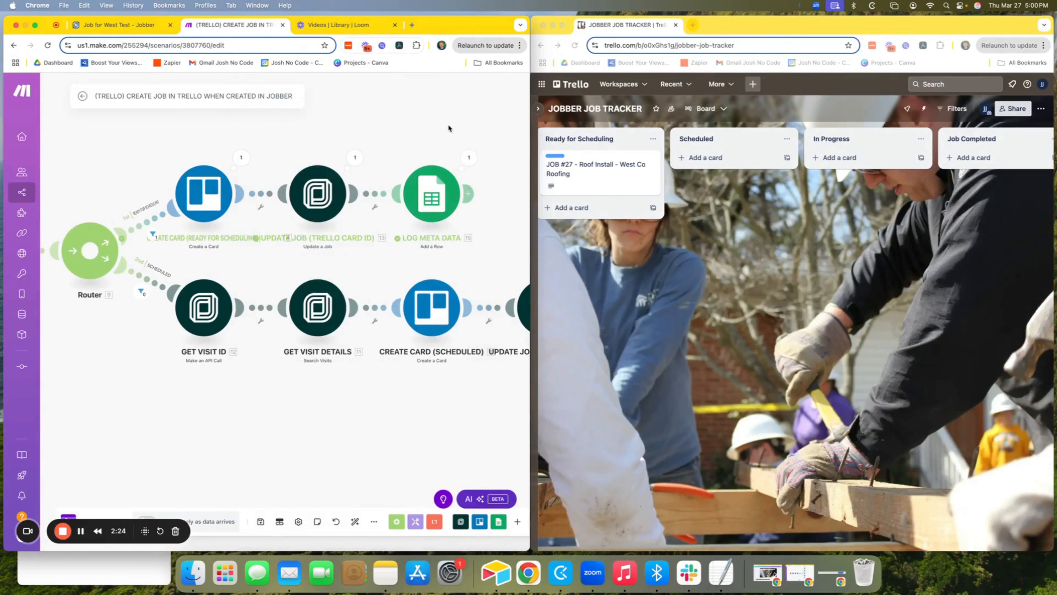
drag(439, 132, 432, 124)
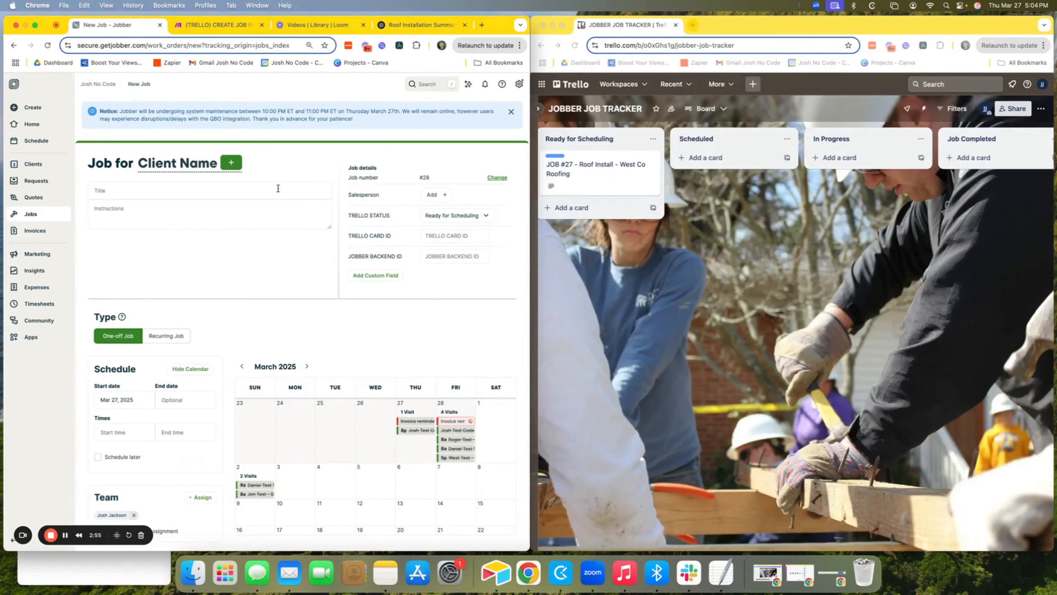
- In the new Jobber job, find and select the Roger Co client
click(231, 166)
click(209, 253)
text(ro)
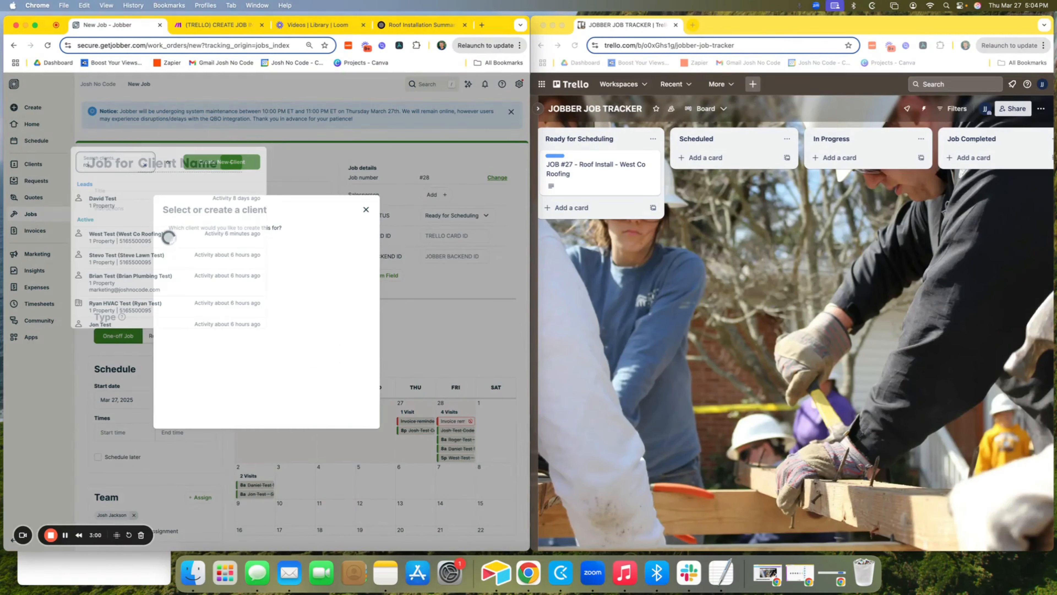
text(ger)
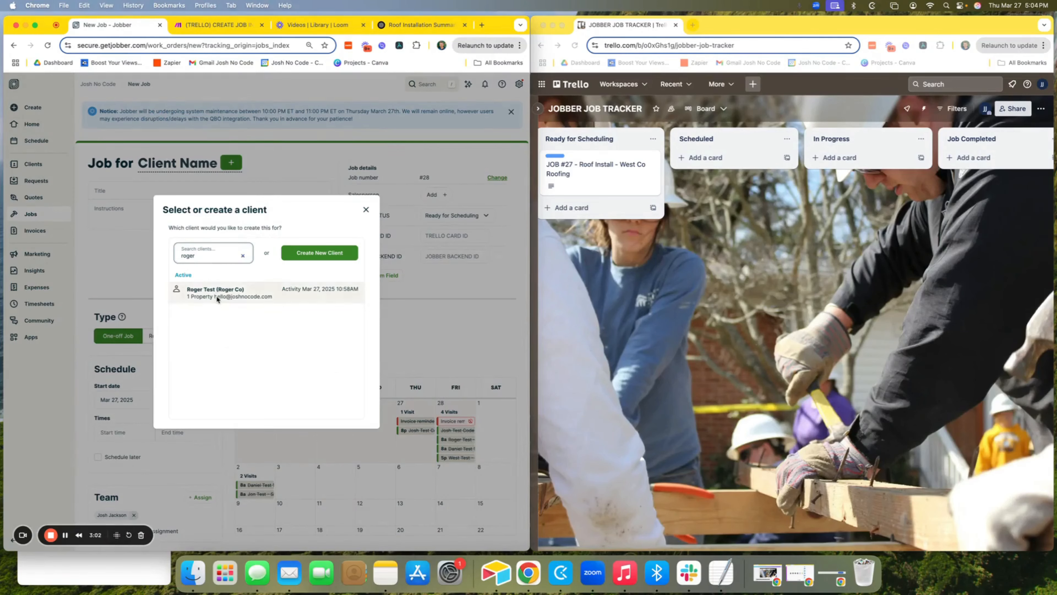
click(217, 297)
- Title the job "Siding Replacement" and enter instructions on removing the existing siding, inspecting the sheathing, adding a moisture barrier and installing new siding
click(156, 195)
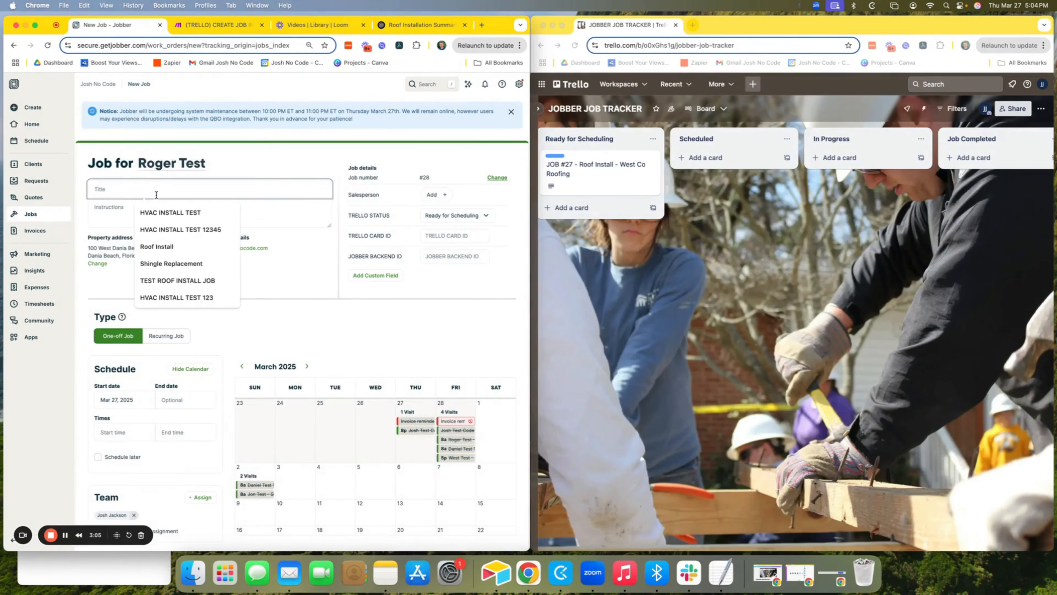
text(Siding Replacement)
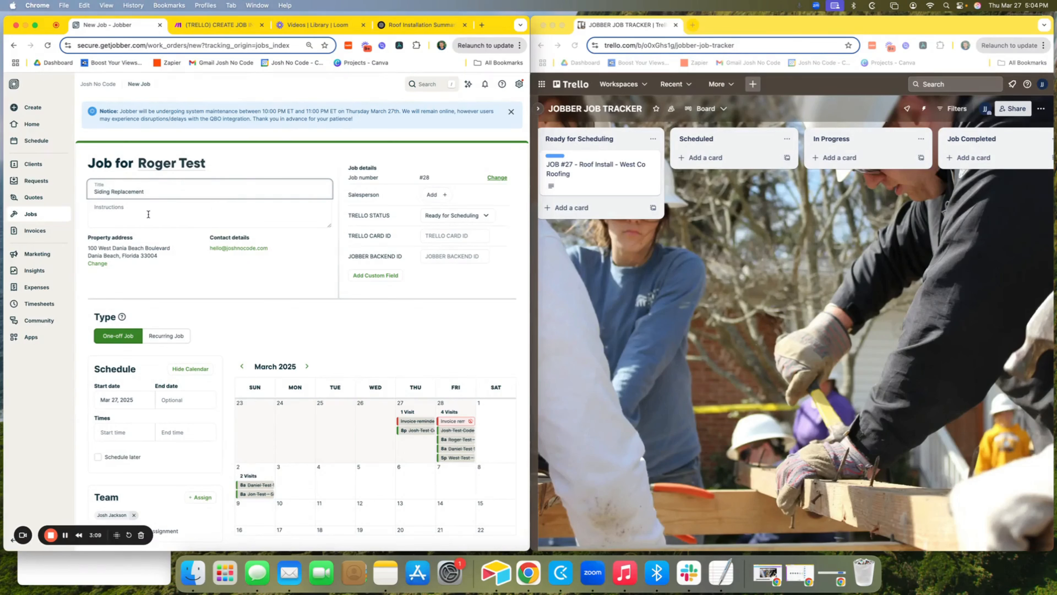
click(148, 214)
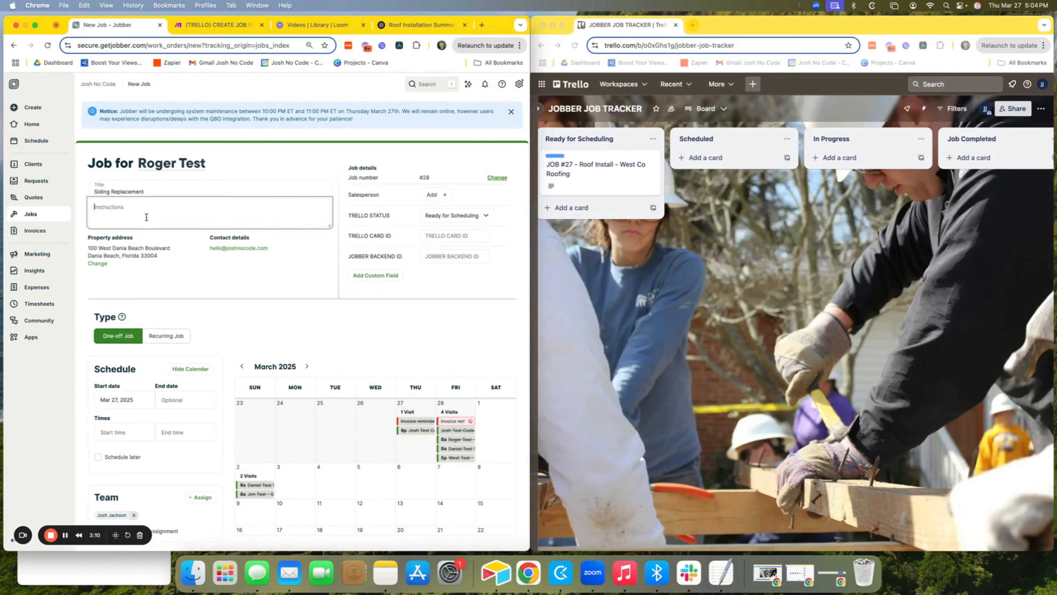
text(The crew will remove the existing siding and inspect the sheathing for any damage before installing a moisture barrier. New siding will be installed with proper alignment and overlap to ensure a durable, weather-resistant finish.)
click(175, 278)
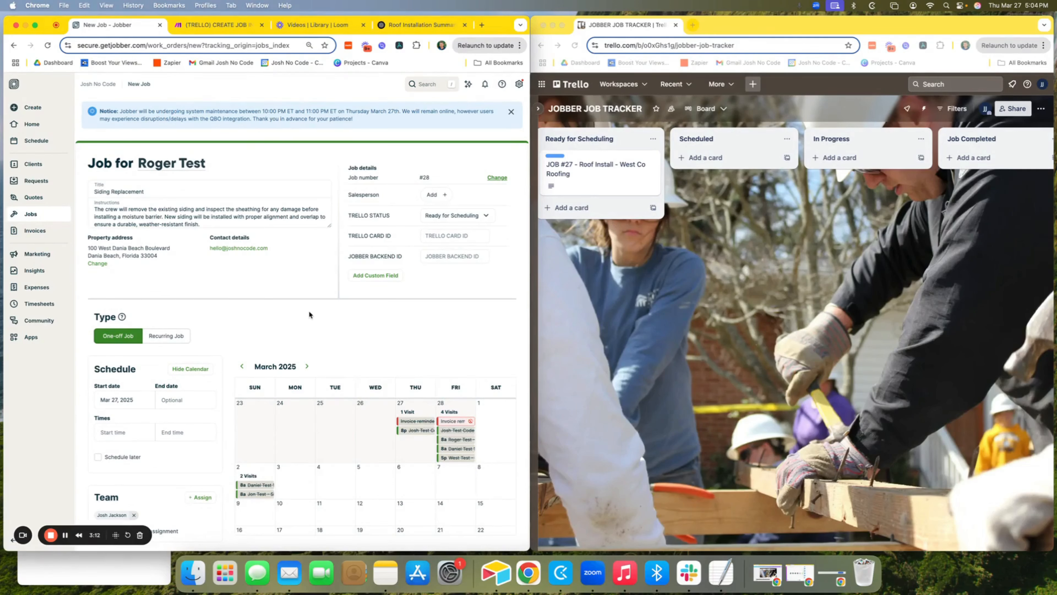
- Set the siding job's start date to Mar 31, 2025
scroll(308, 316, down, 3)
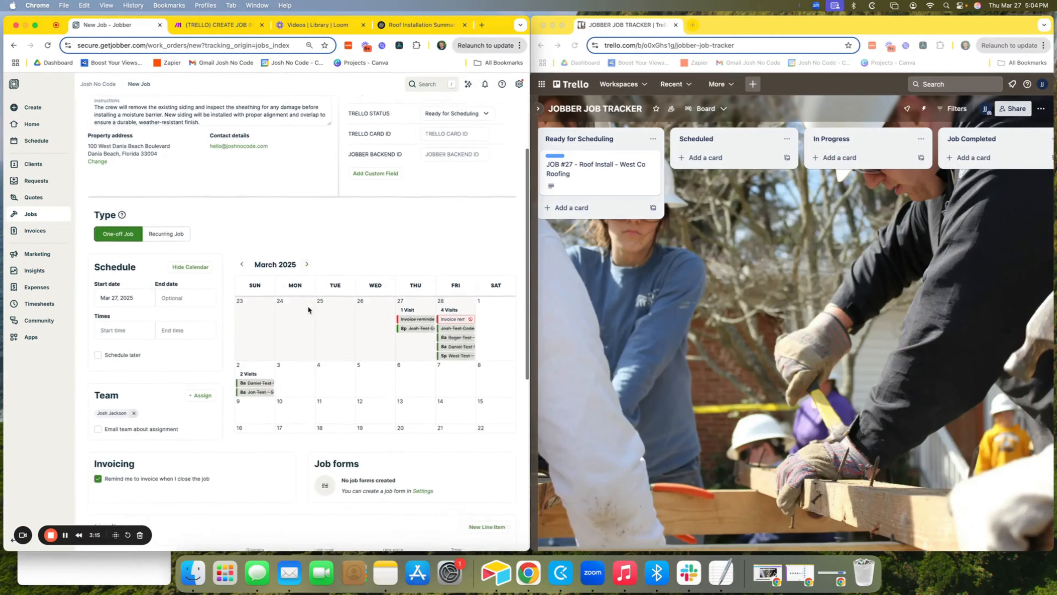
scroll(308, 309, down, 1)
click(132, 270)
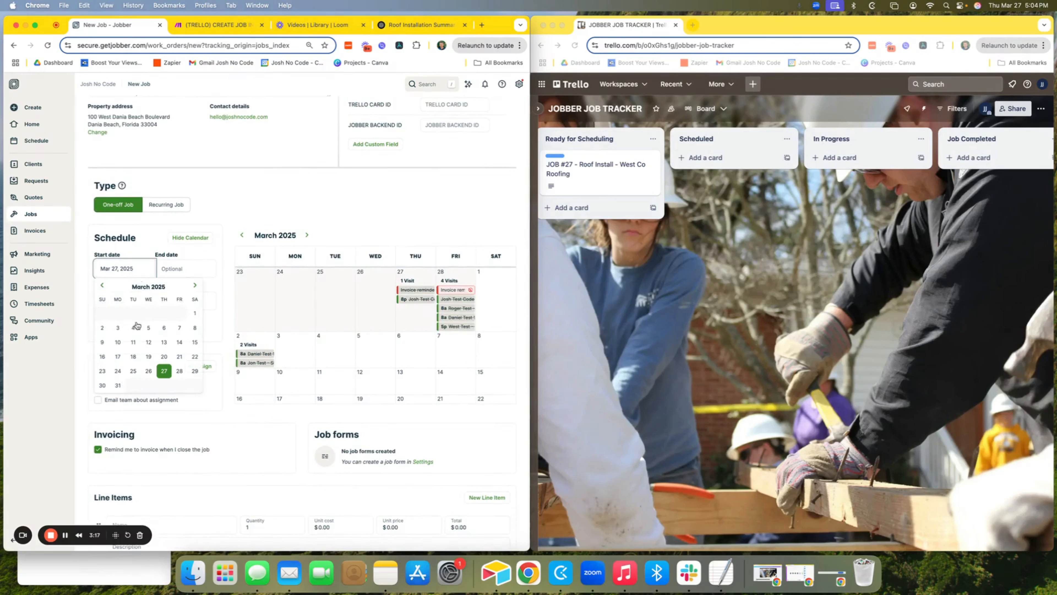
click(118, 385)
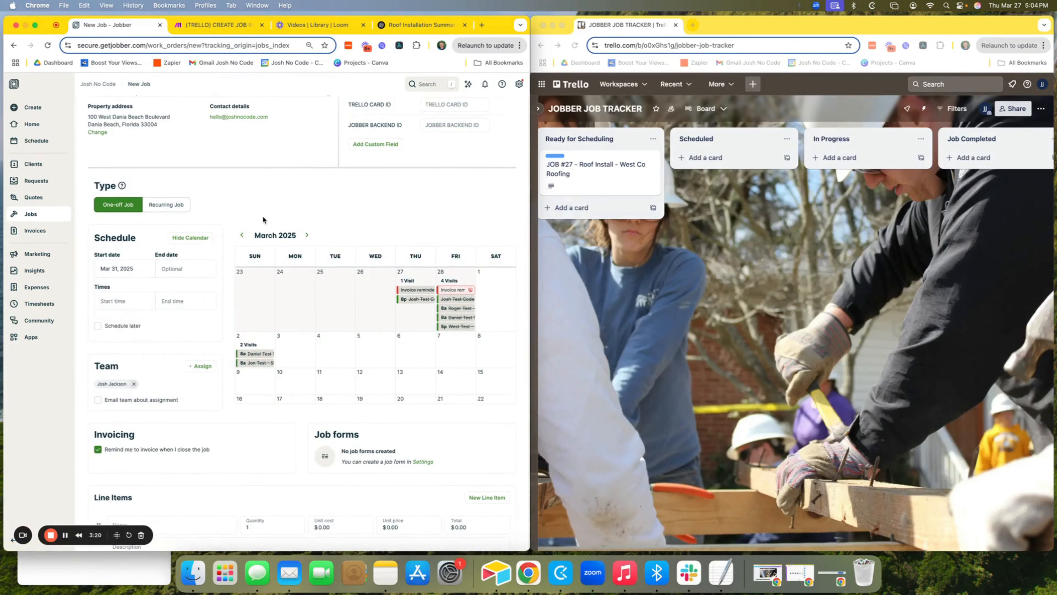
scroll(283, 345, down, 5)
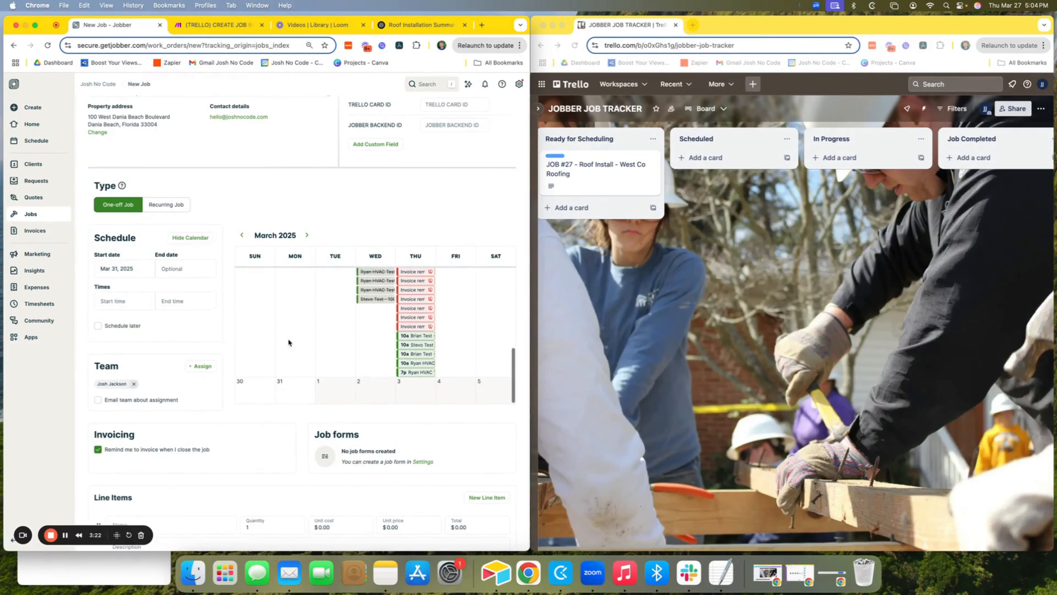
- Switch to the Make scenario that creates Trello jobs from Jobber and run it once
click(231, 26)
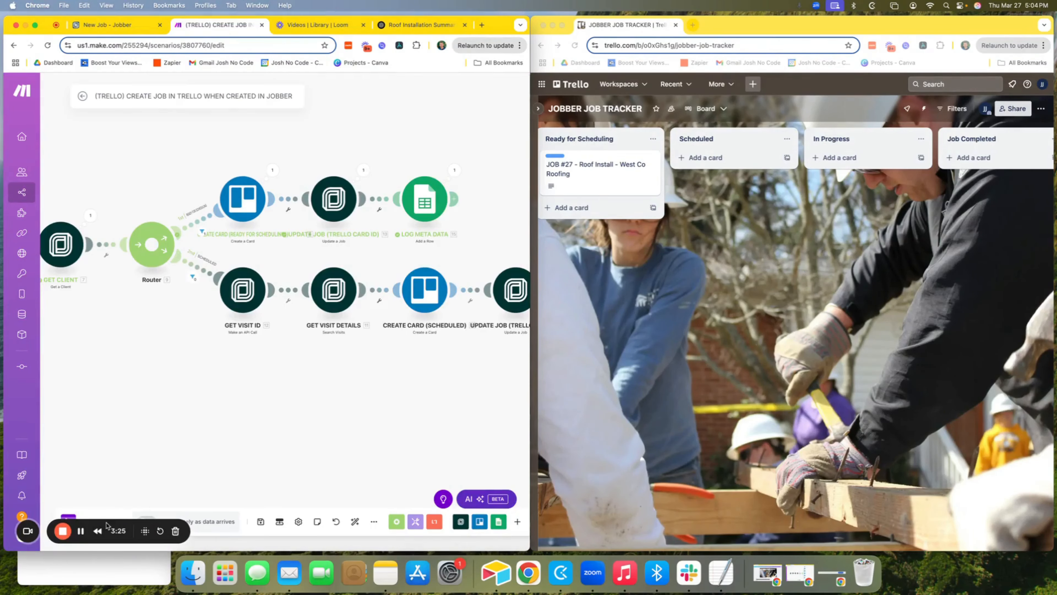
drag(106, 523, 220, 464)
click(84, 519)
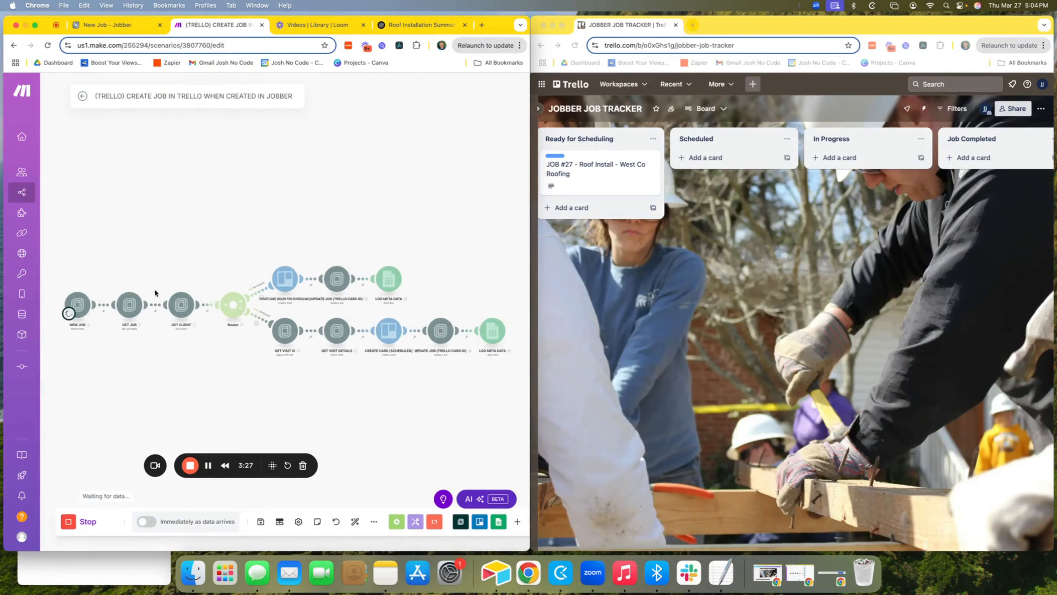
- Return to the new Siding Replacement job in Jobber and save it
click(120, 20)
scroll(387, 330, down, 10)
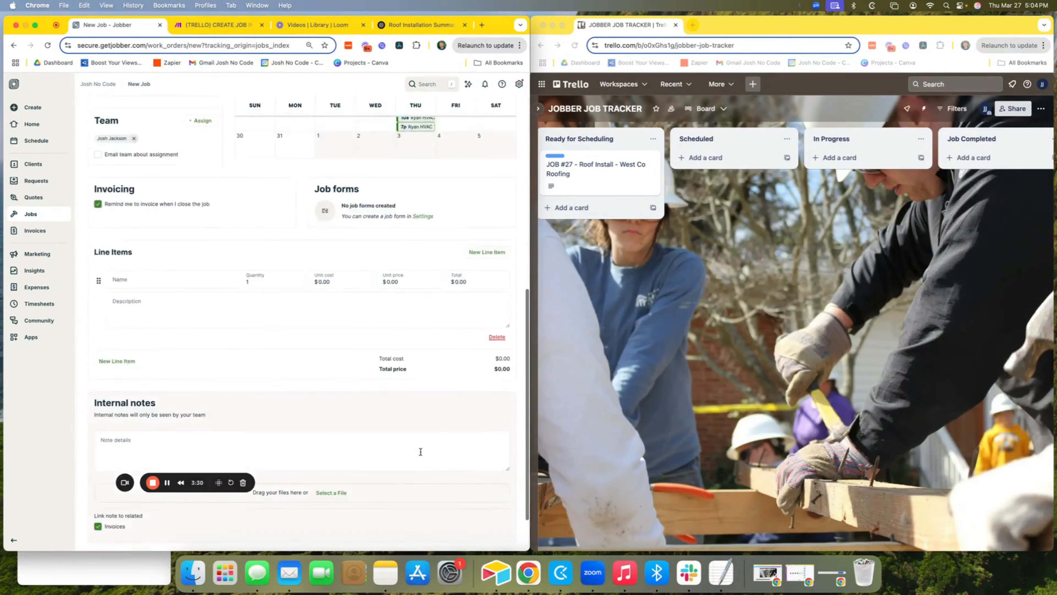
click(445, 506)
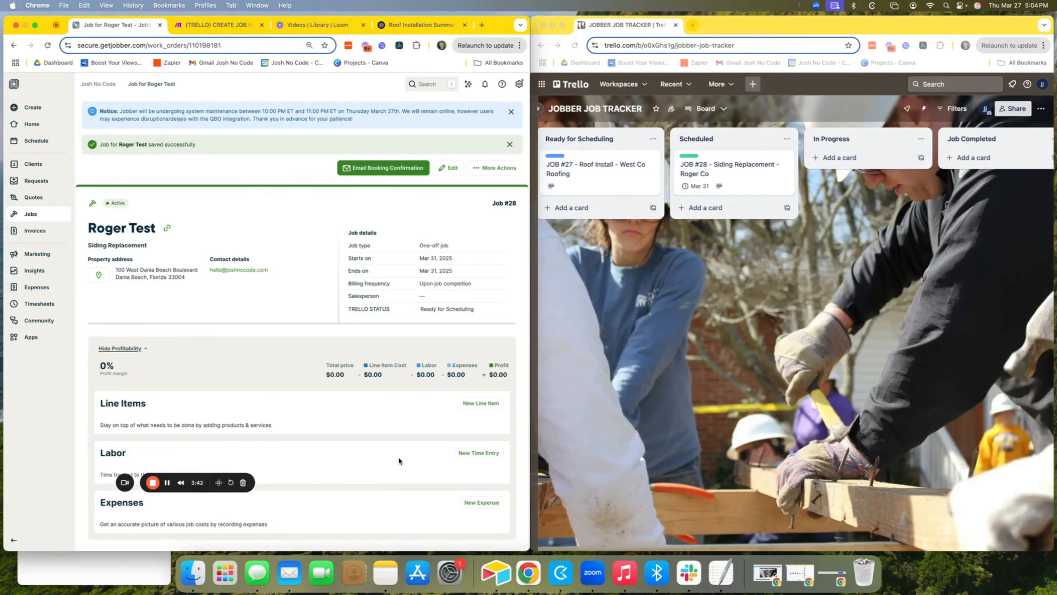
- Open the Siding Replacement card in Trello's Scheduled list and expand its full description
click(738, 176)
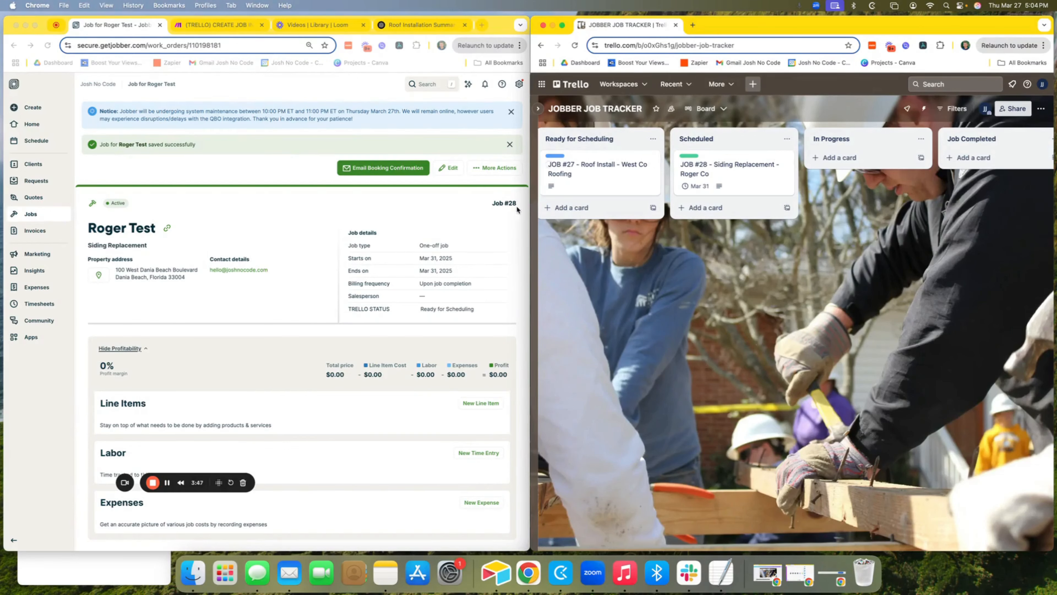
click(754, 175)
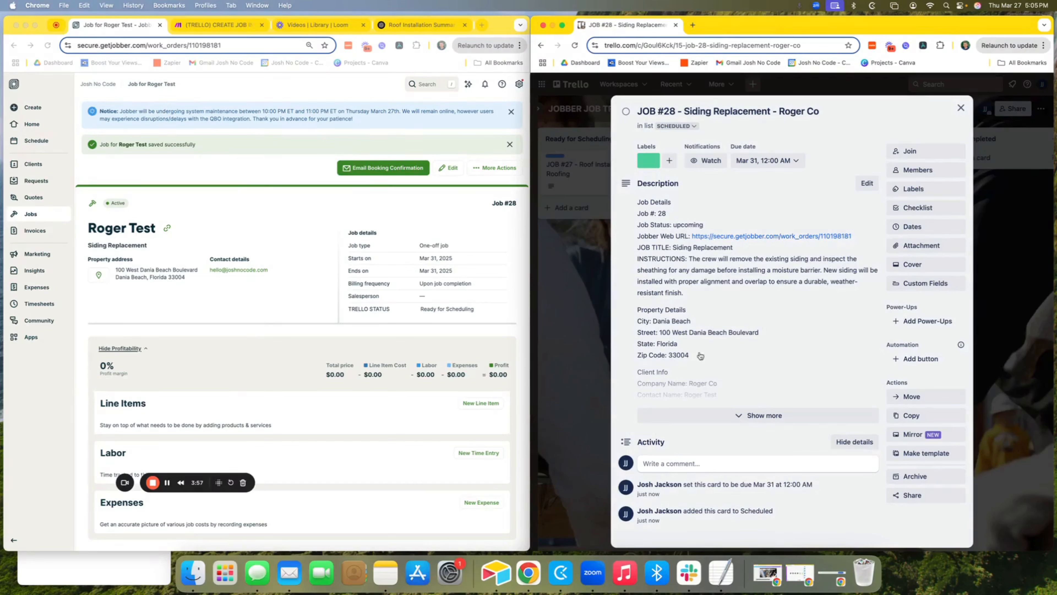
click(764, 415)
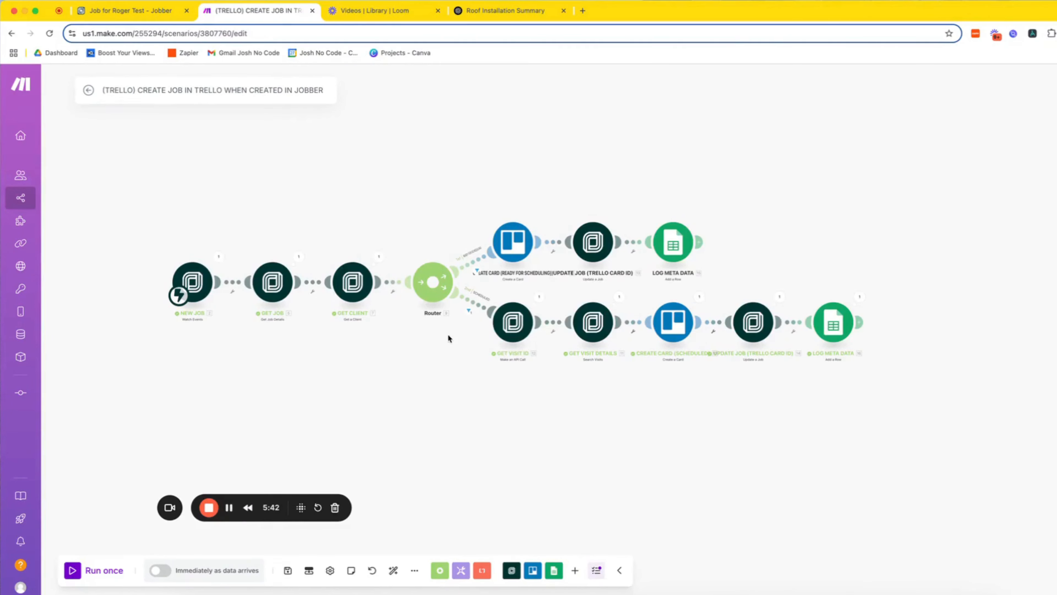
- In the Make scenario, examine the Scheduled route and the list and label settings of its Trello card creation module
scroll(473, 401, up, 1)
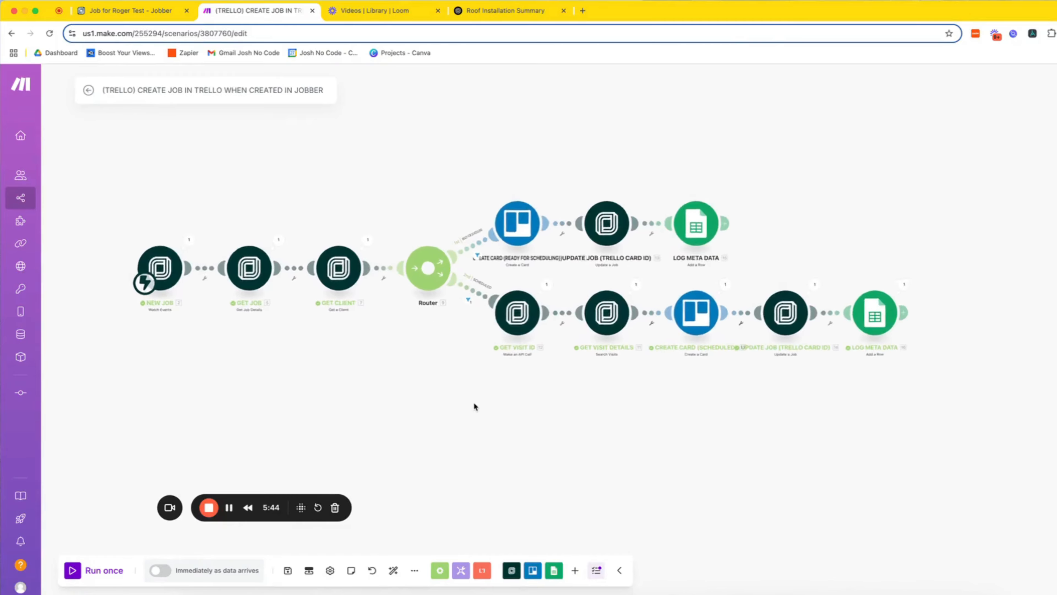
scroll(473, 401, up, 5)
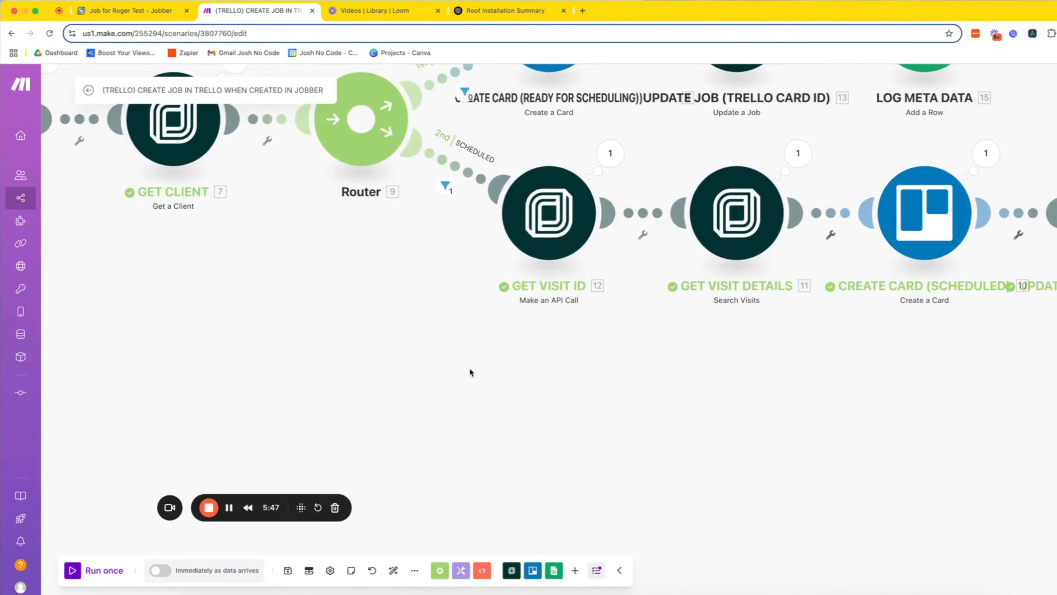
scroll(469, 368, down, 4)
drag(469, 361, 249, 429)
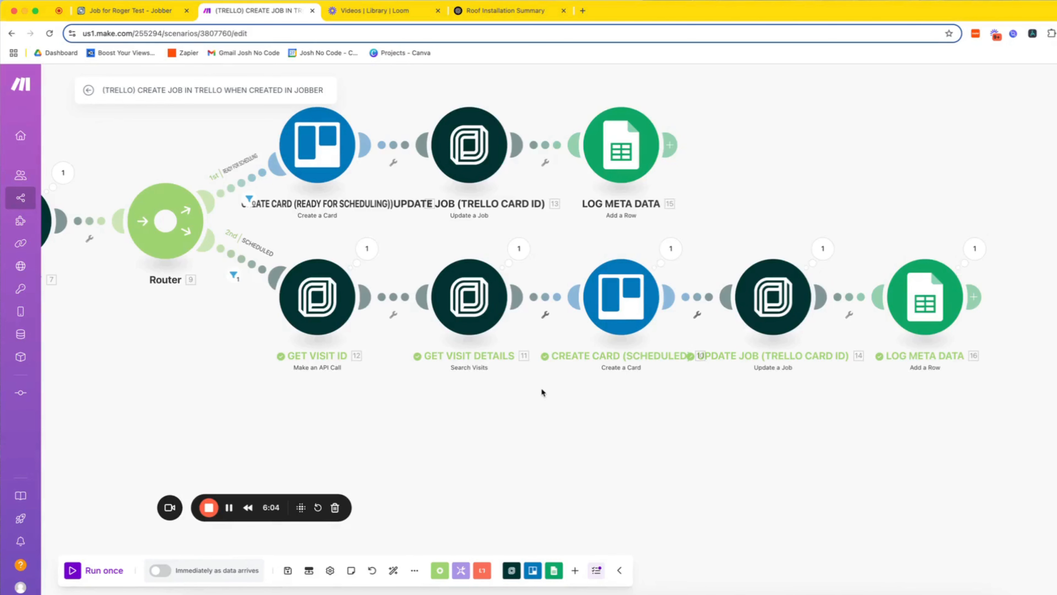
scroll(581, 387, right, 5)
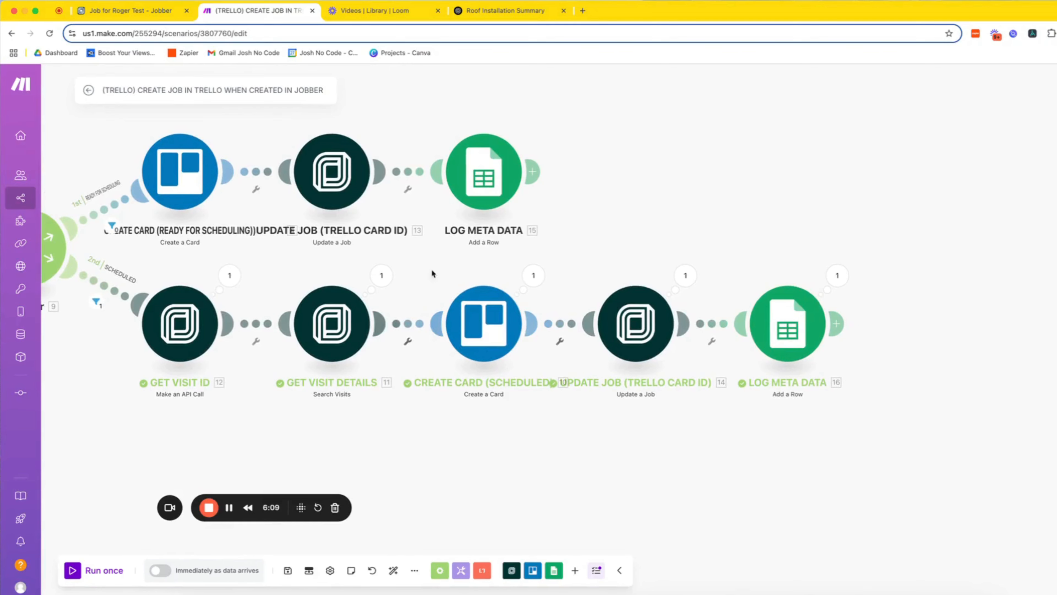
click(506, 322)
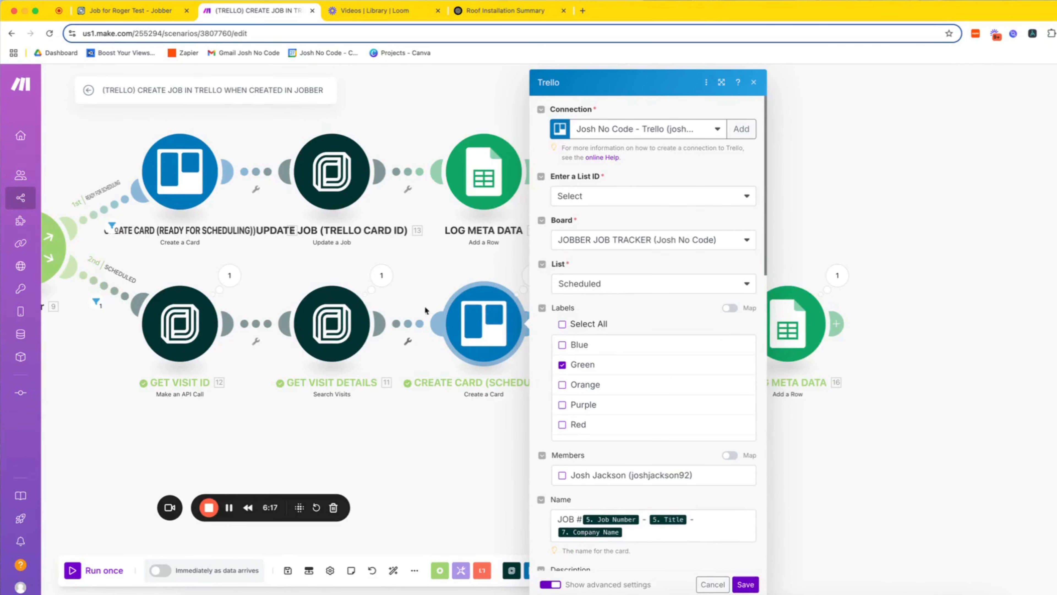
- Check the list and label settings of the card creation module on the Ready for Scheduling route
drag(361, 448, 527, 481)
click(339, 219)
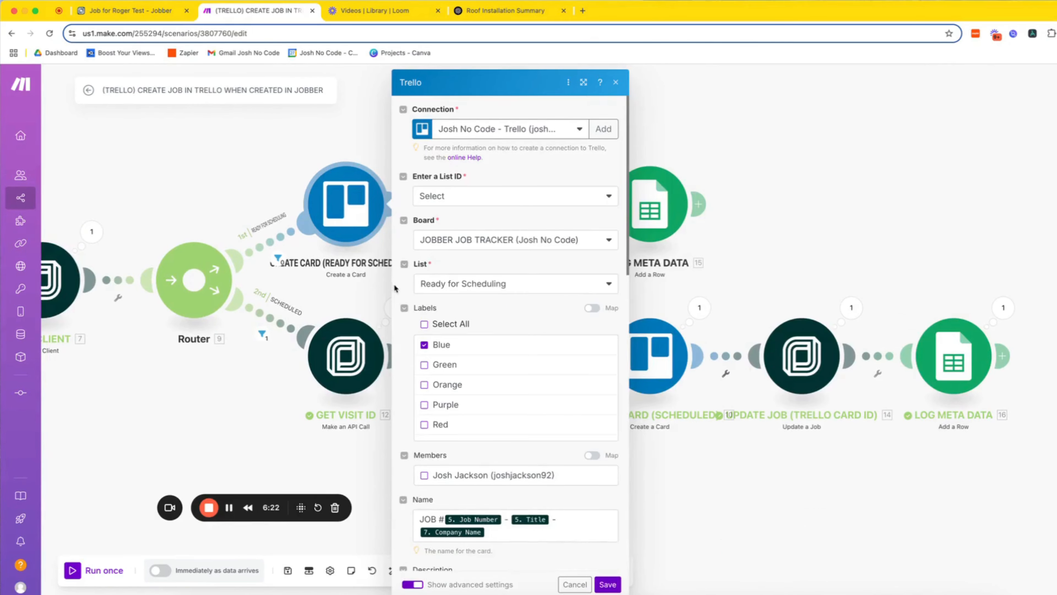
click(615, 83)
- Review the name, description and remaining field mappings in the Scheduled route's card creation module
scroll(748, 177, down, 2)
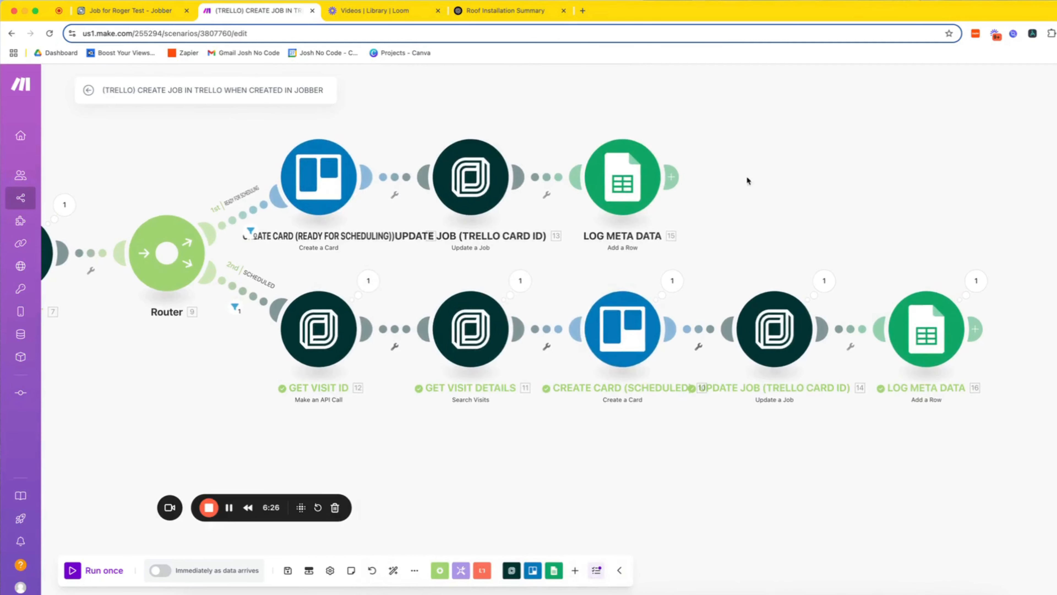
click(643, 347)
scroll(769, 450, down, 3)
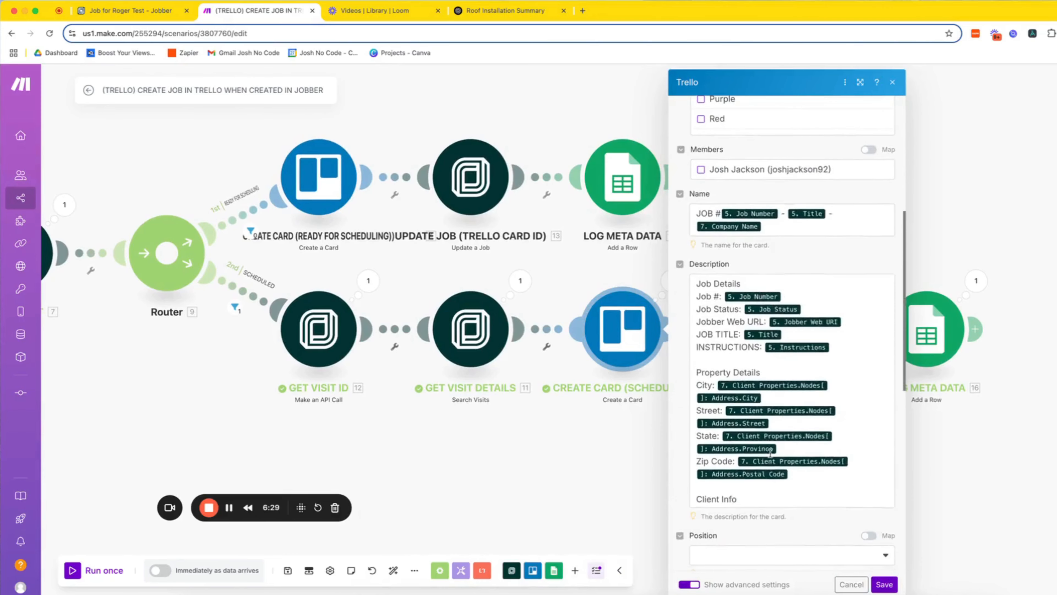
scroll(770, 454, down, 6)
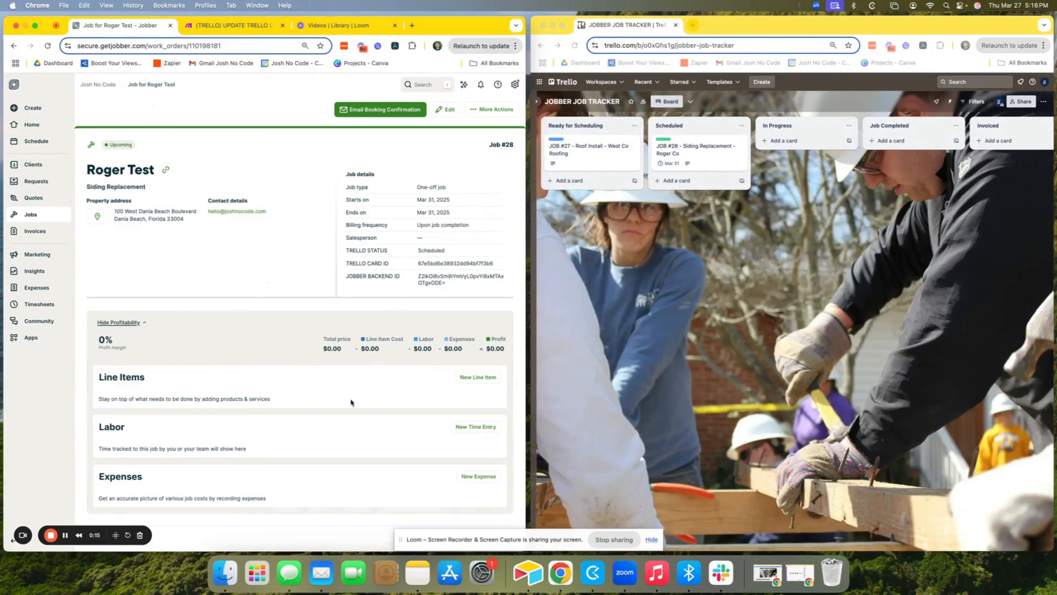
- Edit the Siding Replacement job in Jobber, set its Trello status to In Progress and save the update
click(446, 111)
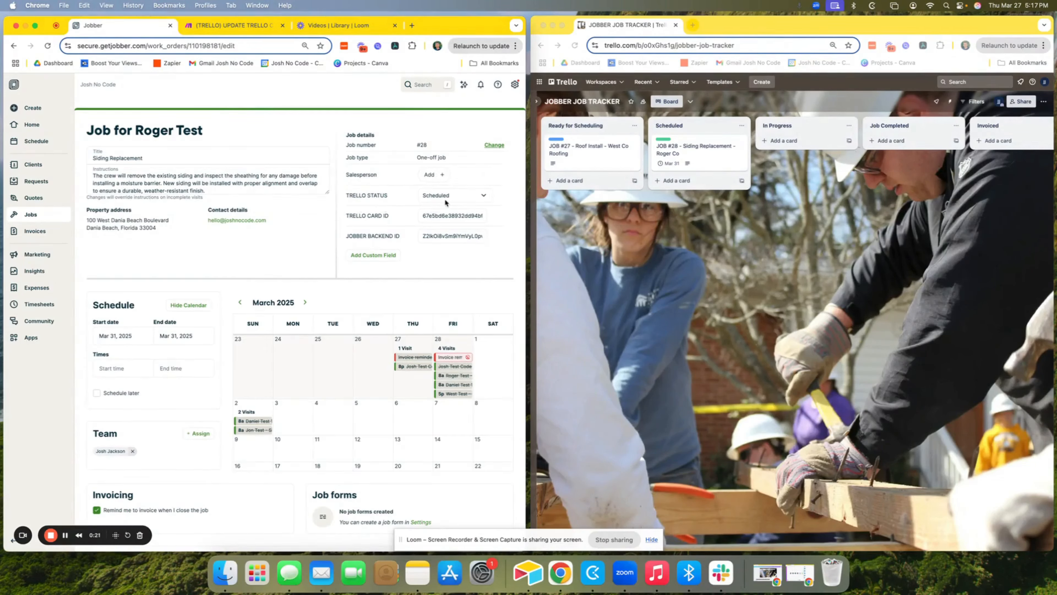
click(460, 201)
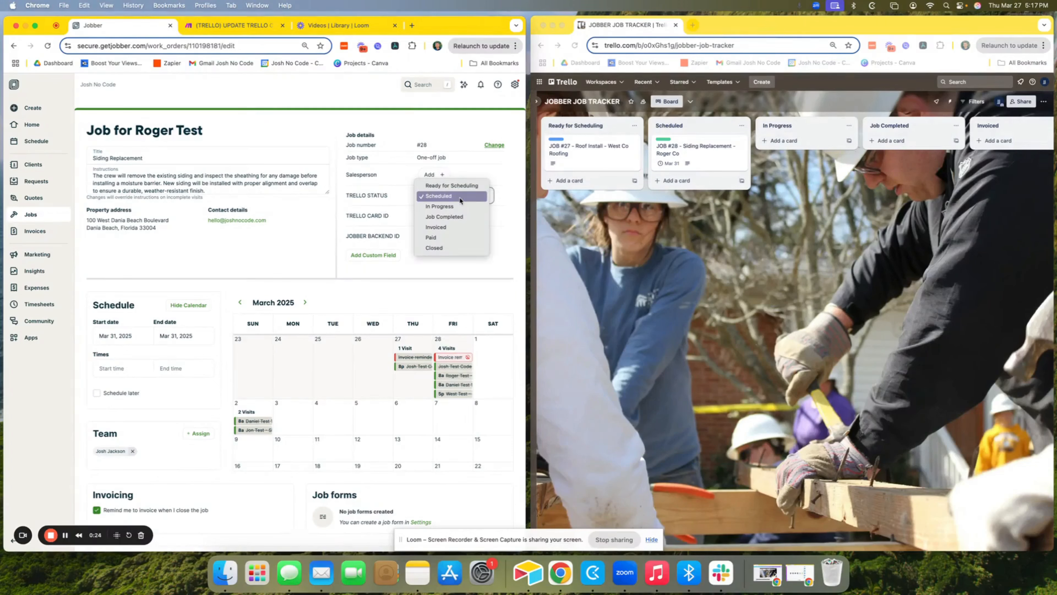
click(460, 206)
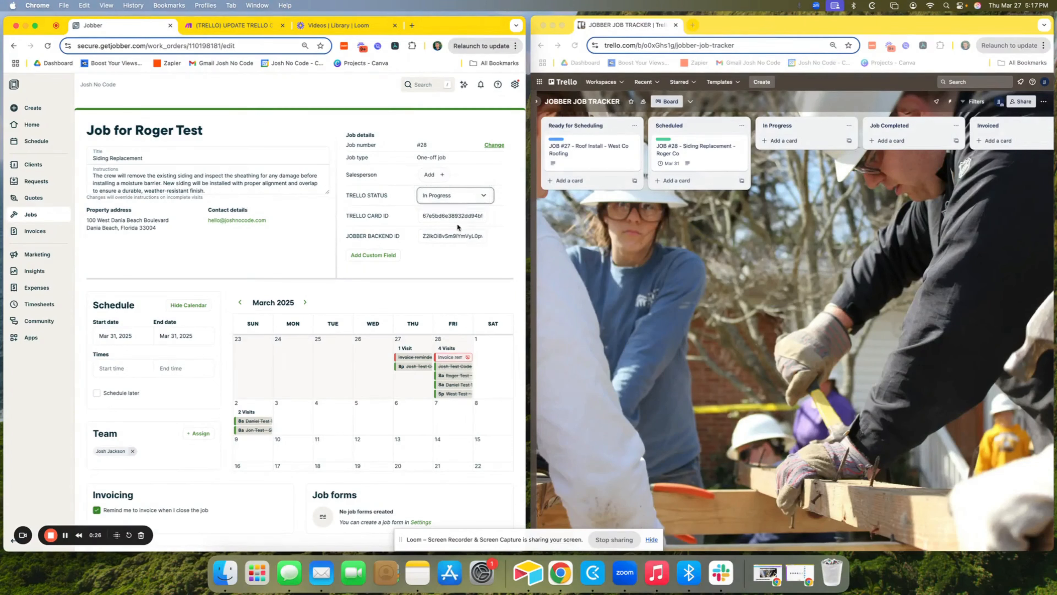
scroll(435, 287, down, 5)
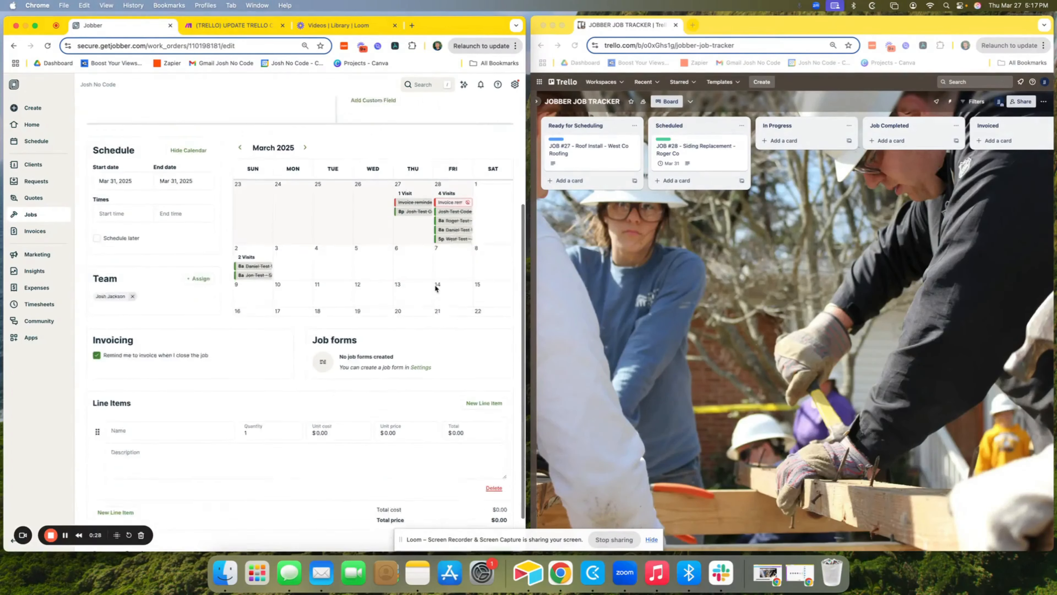
click(498, 507)
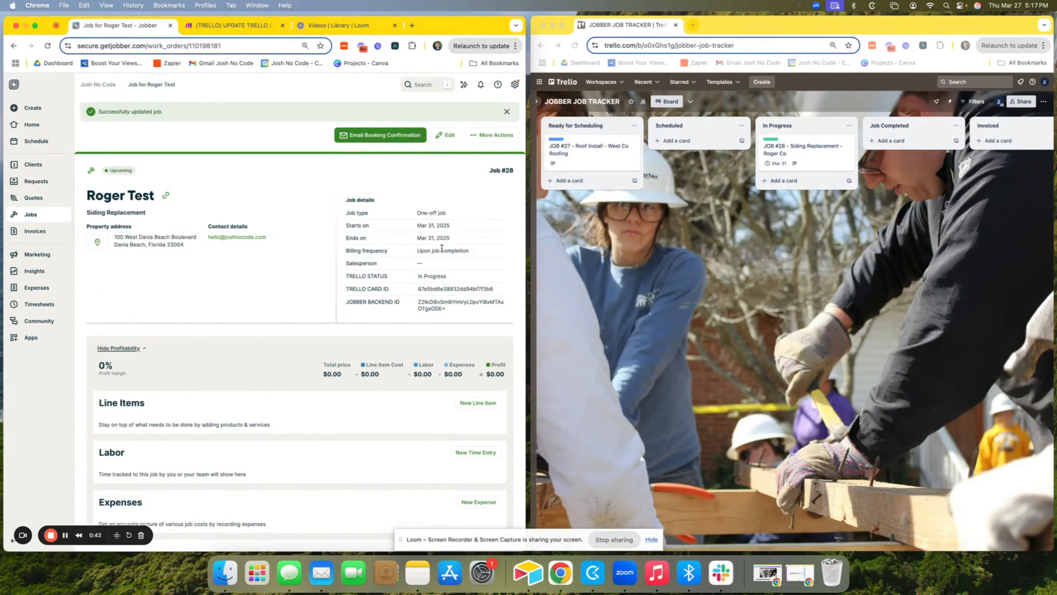
- Change the Siding Replacement job's Trello status to Job Completed and save the update
click(445, 134)
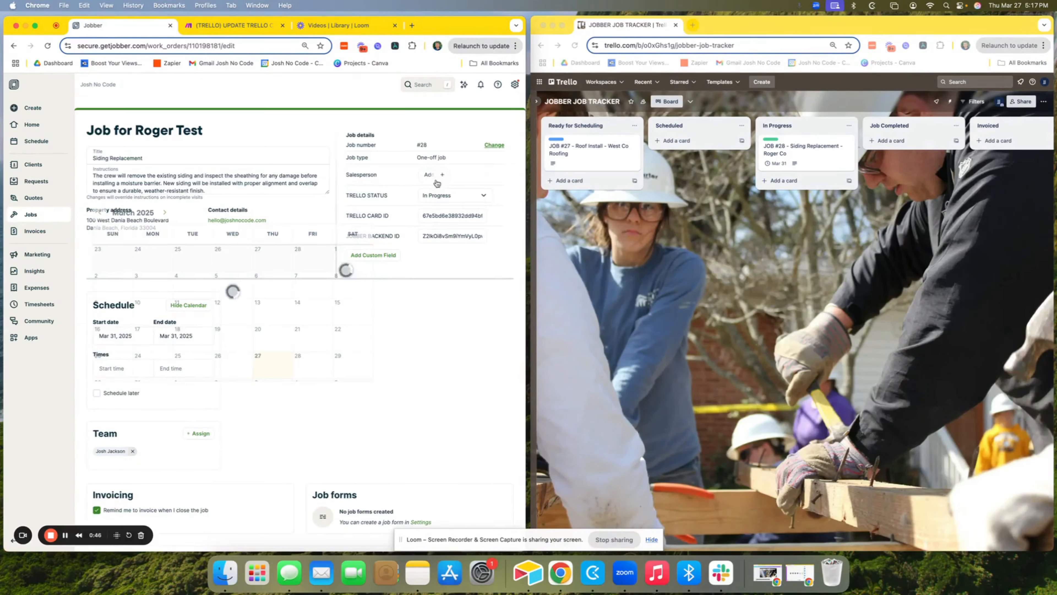
click(435, 201)
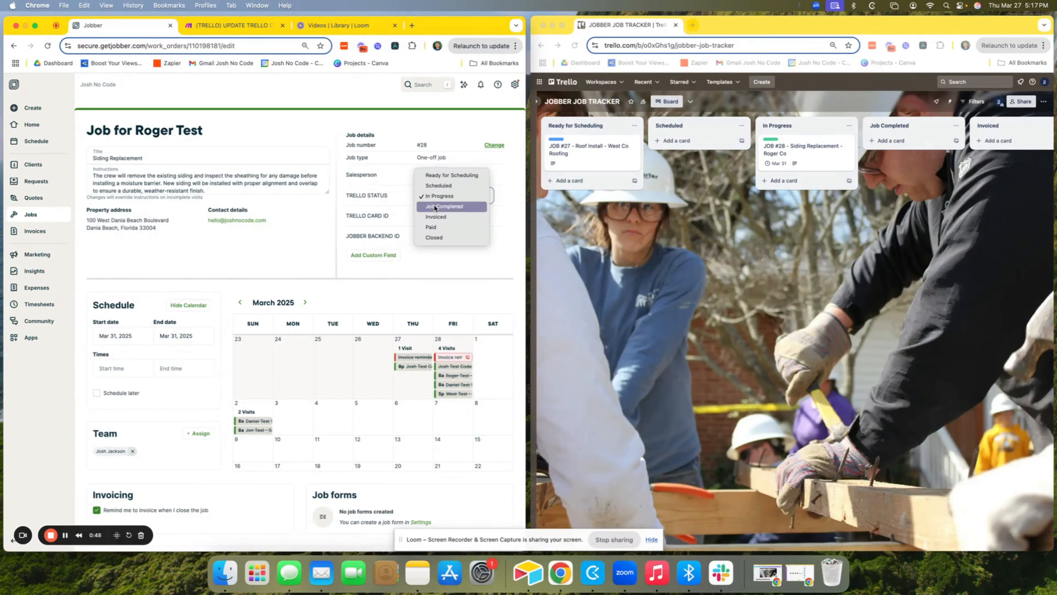
click(437, 206)
scroll(346, 323, down, 3)
scroll(346, 324, down, 3)
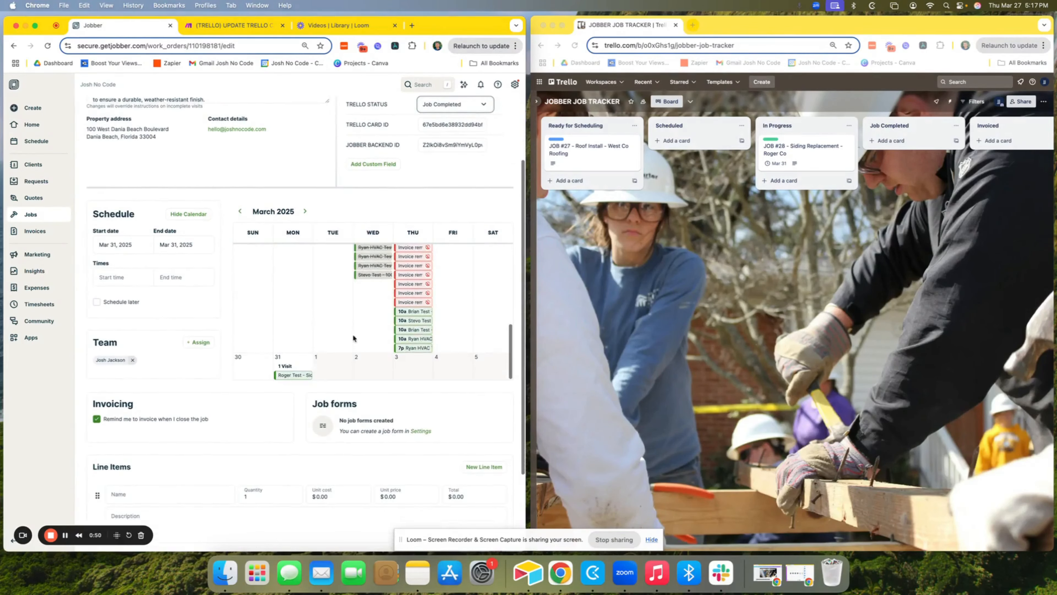
scroll(352, 334, down, 3)
click(495, 512)
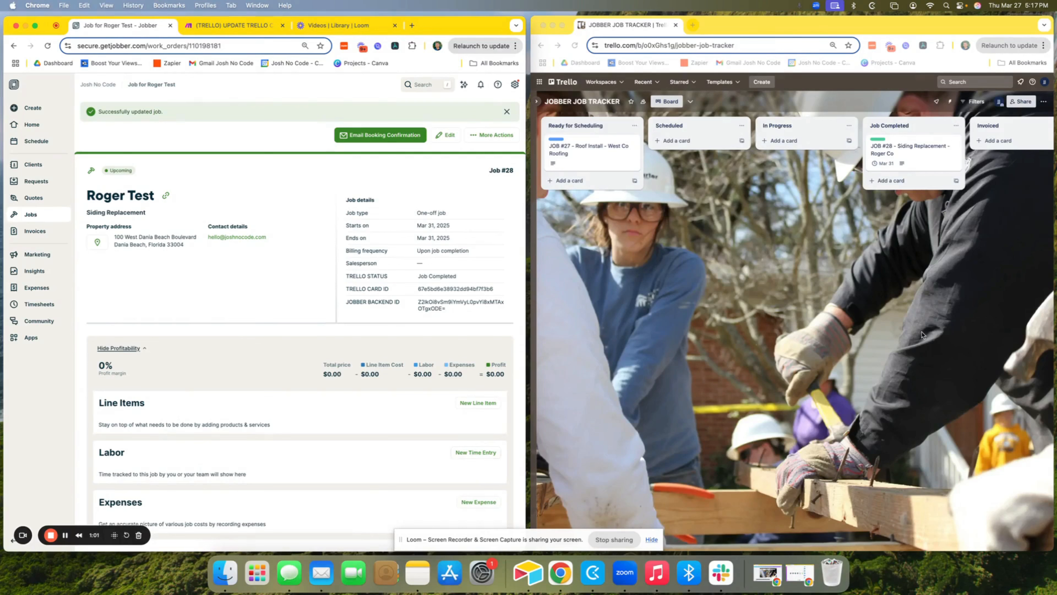
- Set the Siding Replacement job's Trello status to Closed, save it and check the board's Closed list
scroll(922, 333, right, 5)
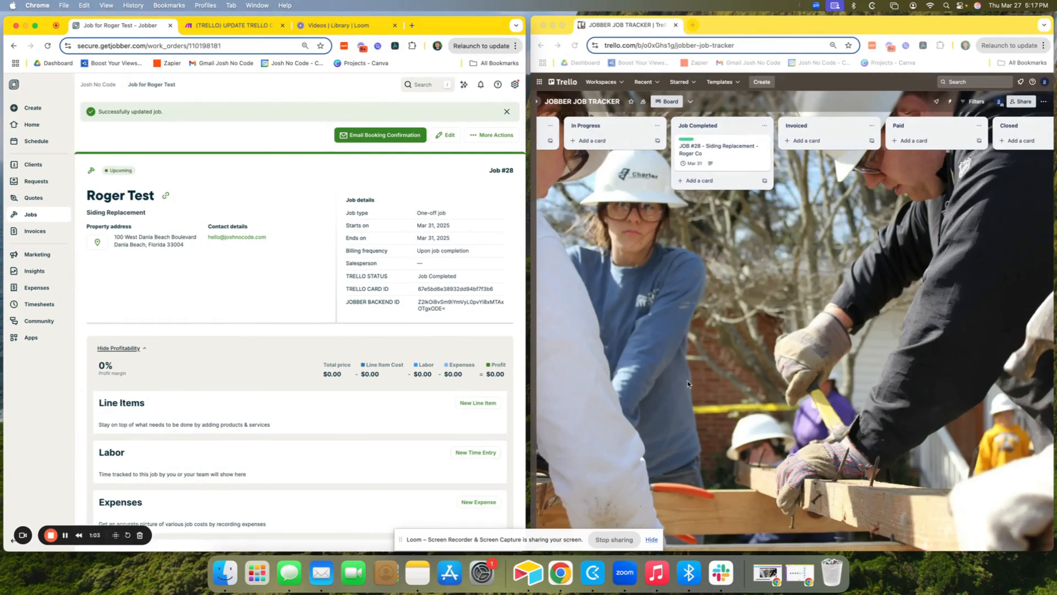
click(446, 134)
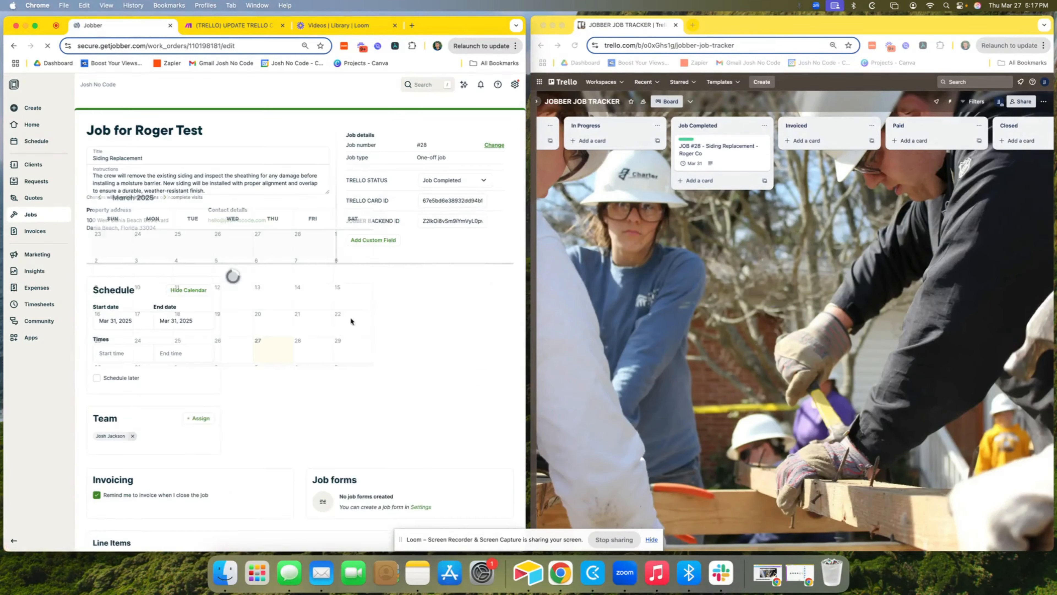
click(454, 195)
click(454, 229)
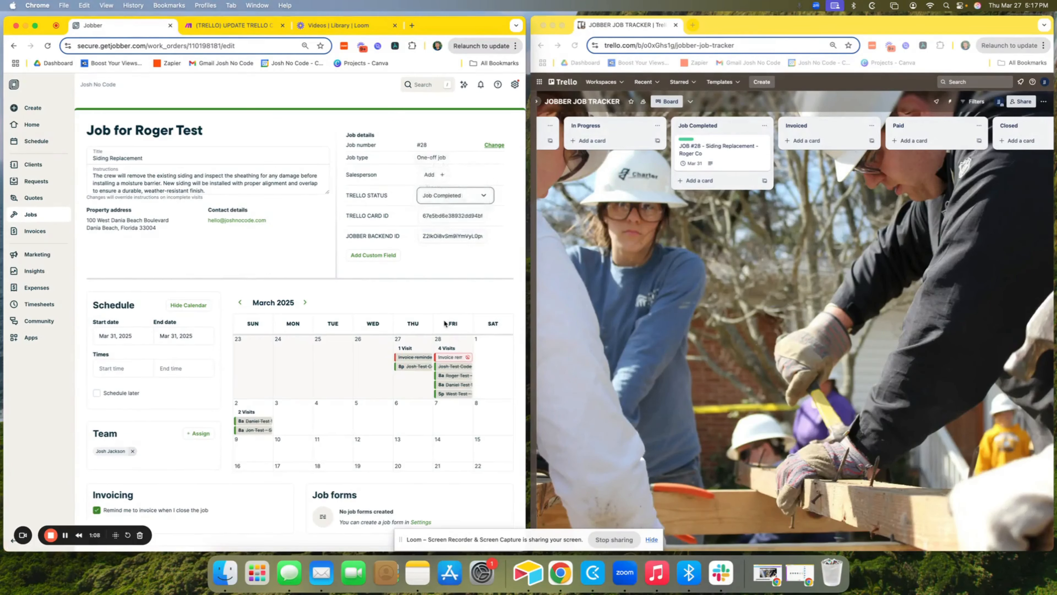
scroll(444, 325, down, 5)
click(502, 517)
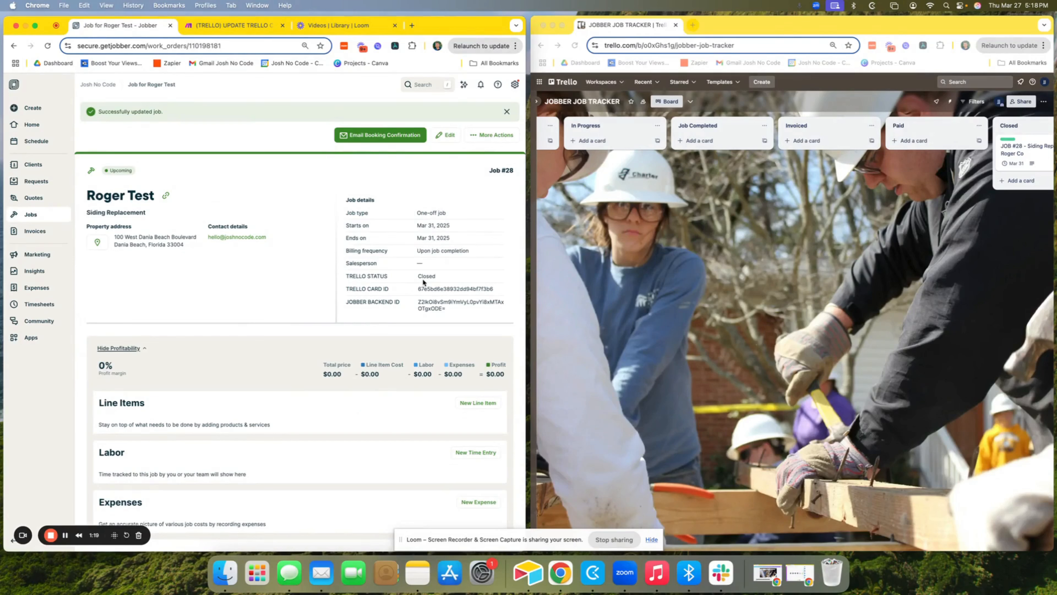
scroll(896, 273, right, 4)
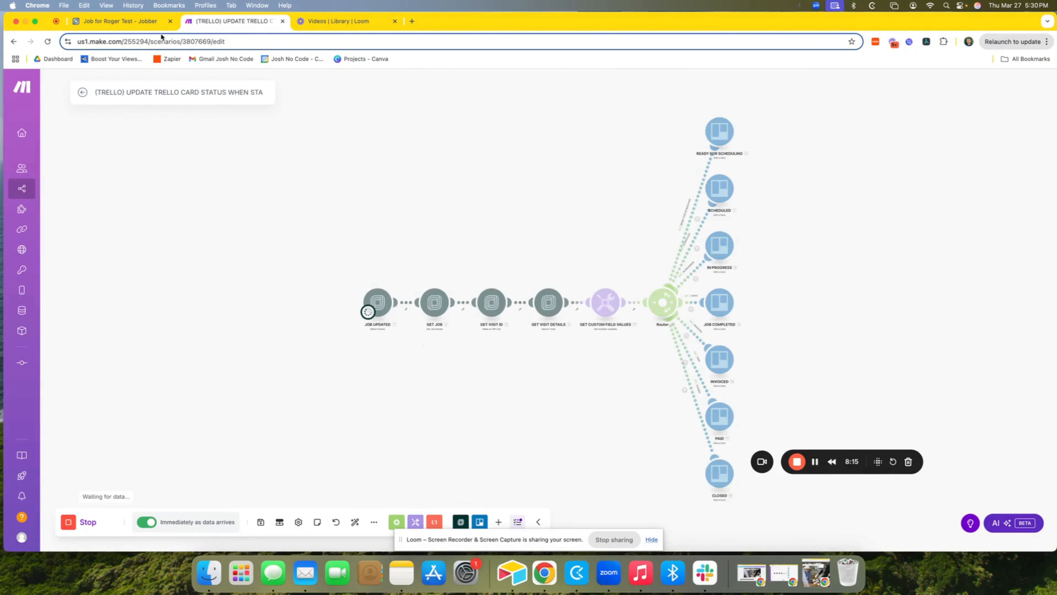
- Set the Siding Replacement job's Trello status to Invoiced in Jobber, save it and switch back to the Make status update scenario
click(138, 24)
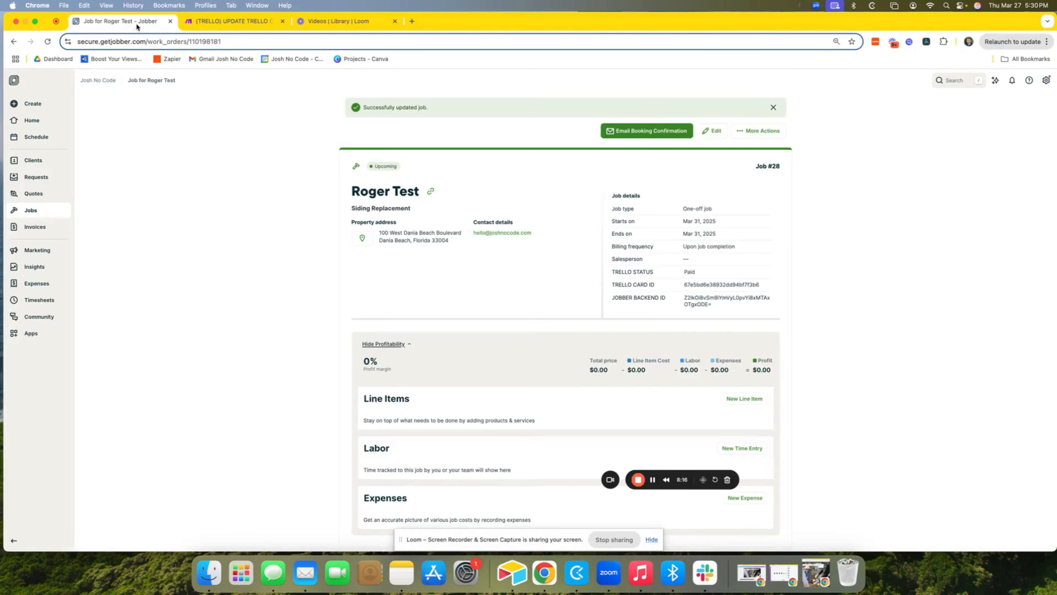
click(714, 133)
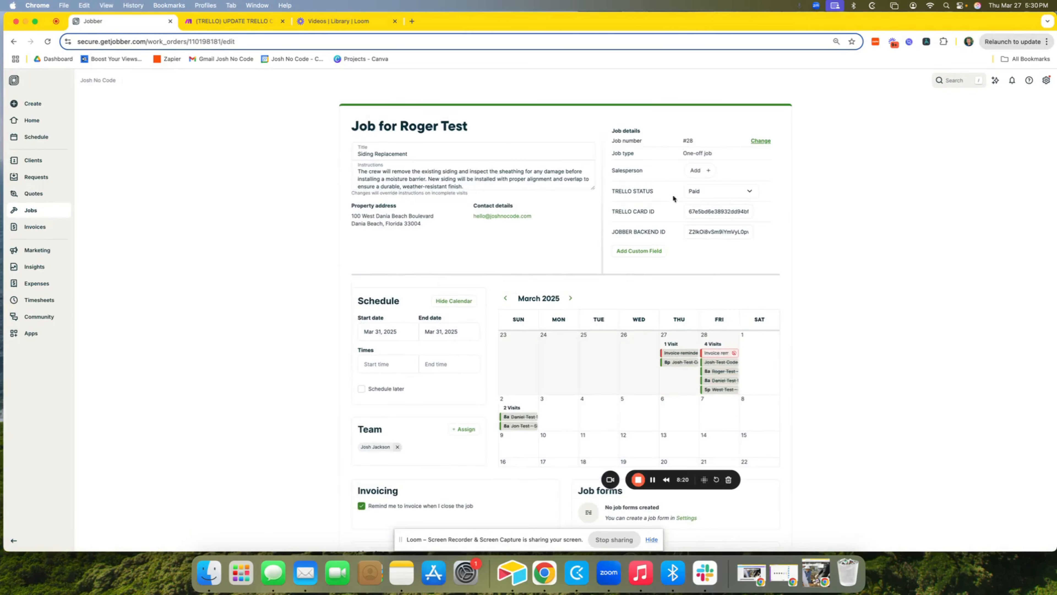
click(706, 194)
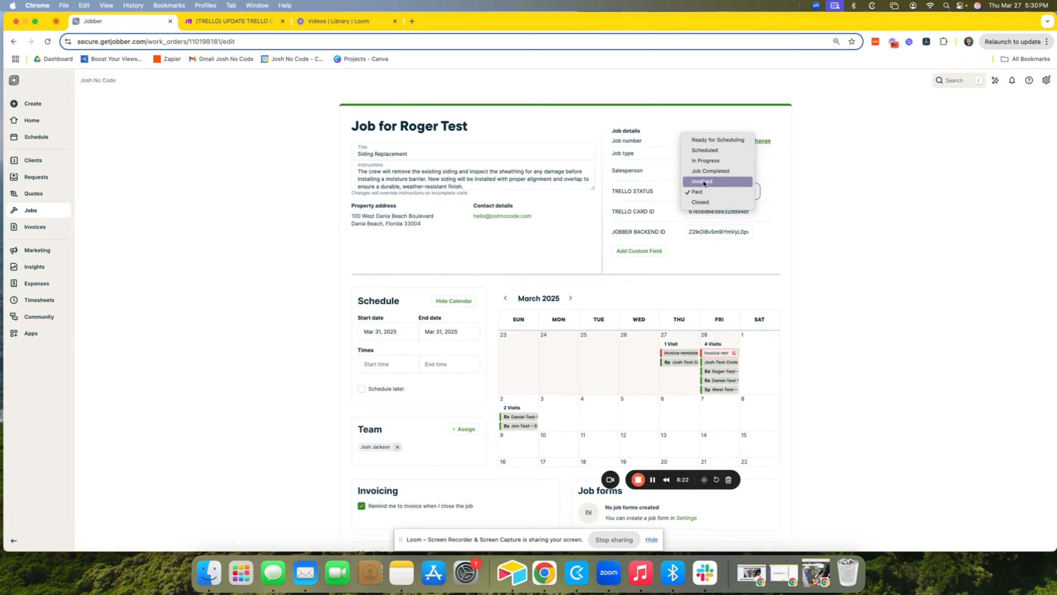
click(705, 182)
scroll(788, 262, down, 3)
scroll(787, 262, down, 3)
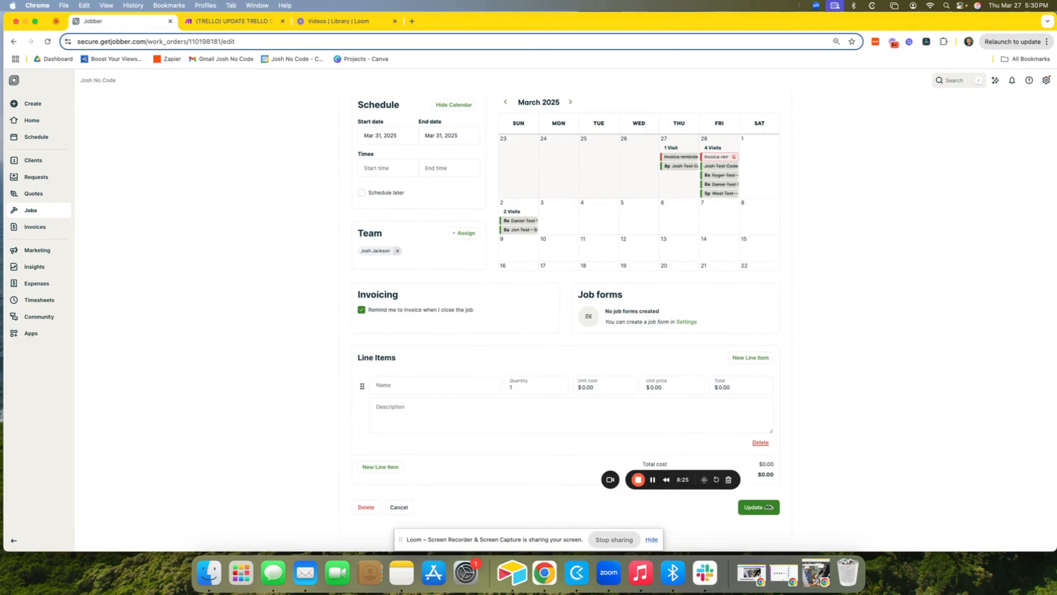
click(747, 500)
click(236, 22)
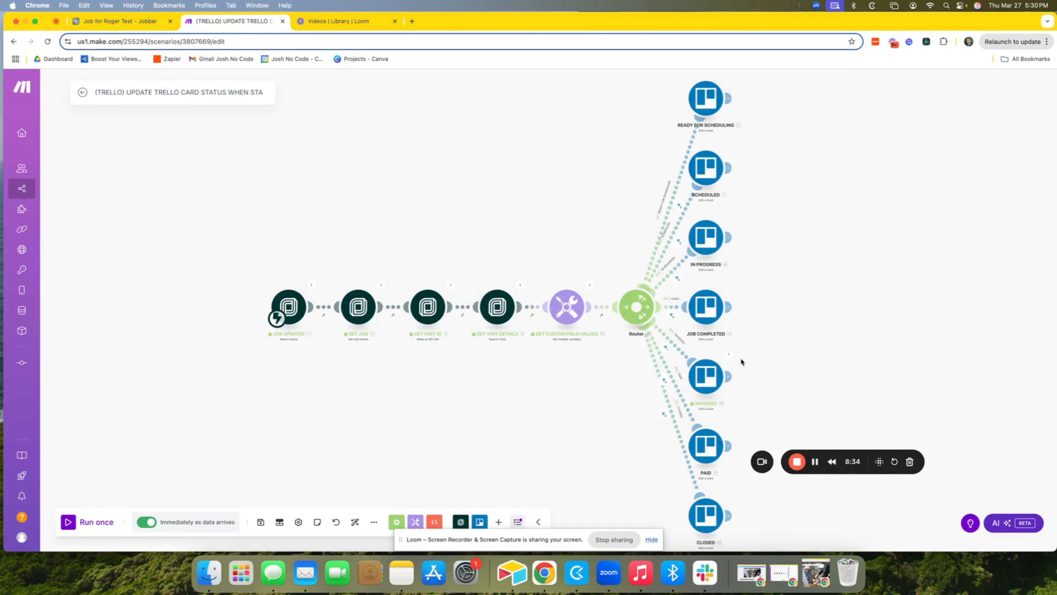
- Examine the status update scenario's module chain from Job Updated through Get Custom Field Values to the router's Trello branches
drag(740, 357, 664, 306)
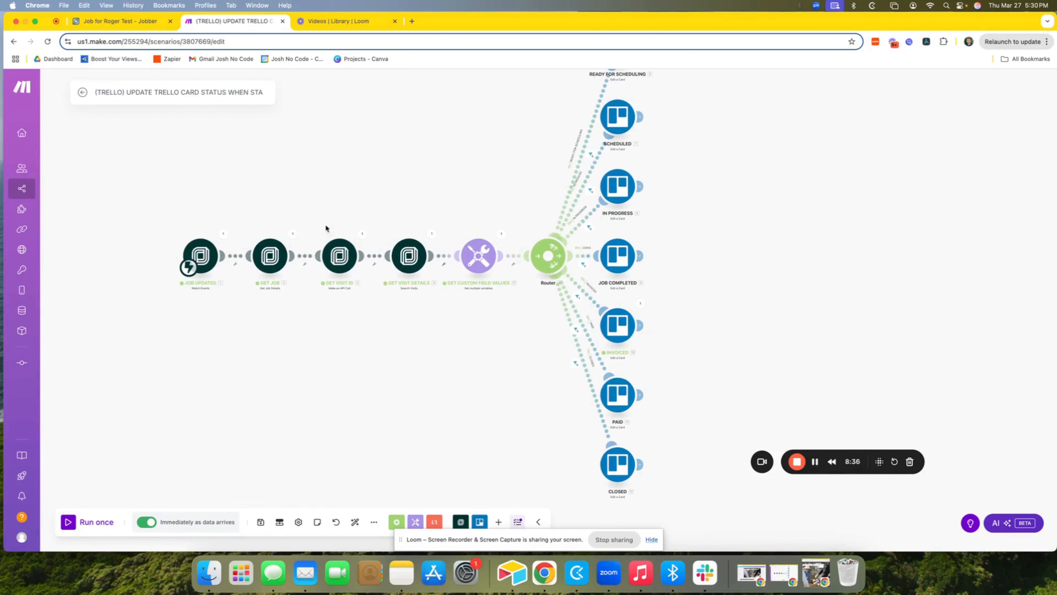
drag(214, 324, 397, 335)
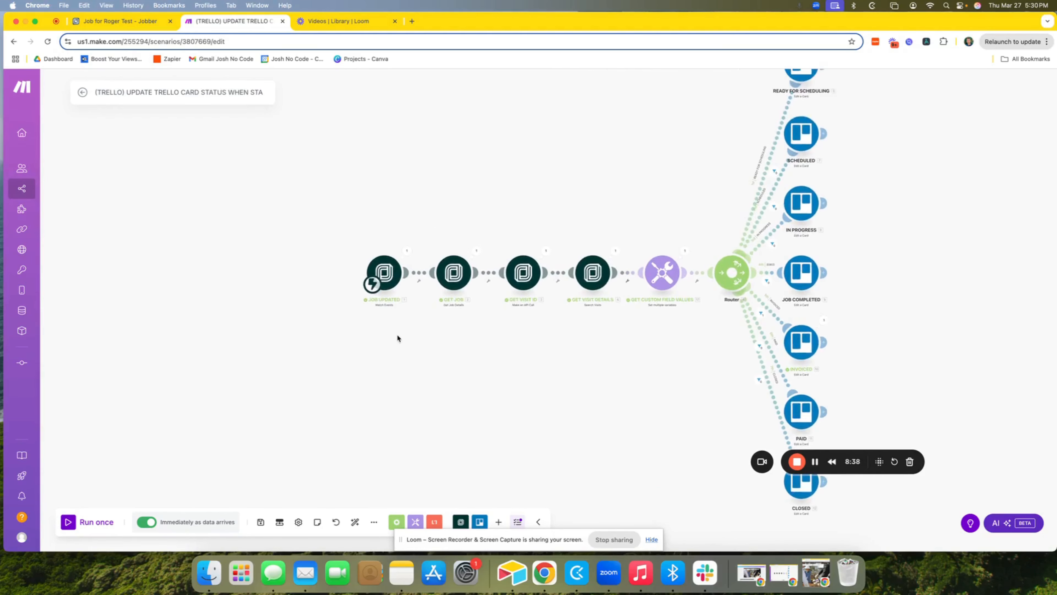
scroll(396, 335, up, 3)
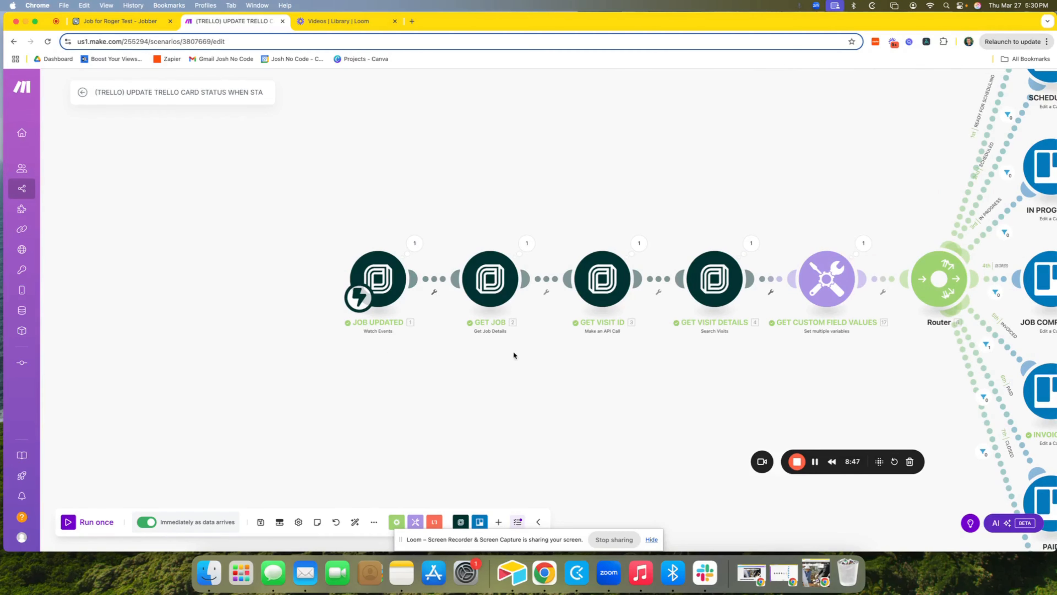
drag(513, 355, 433, 361)
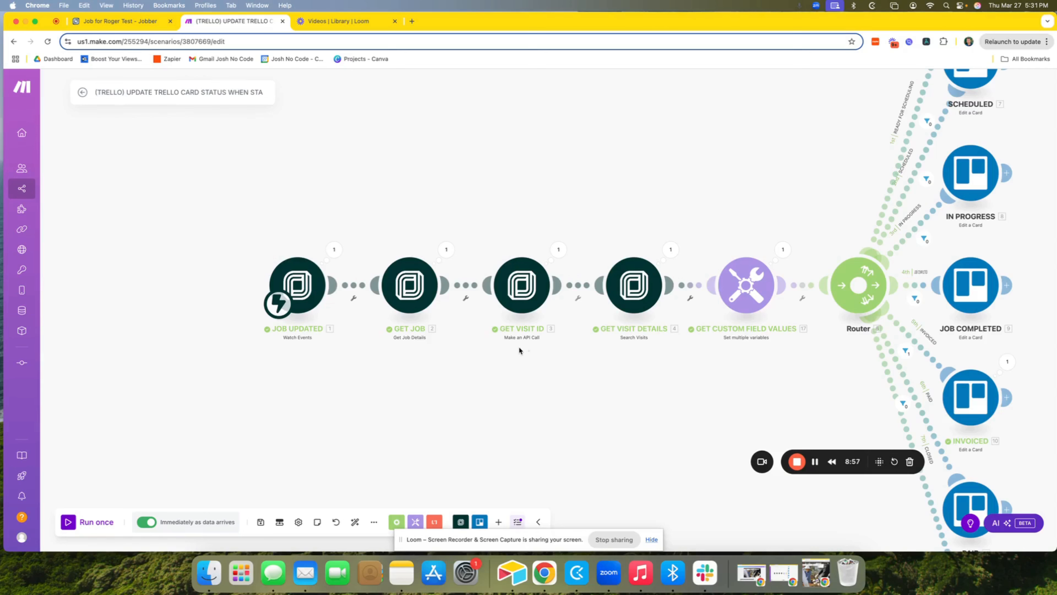
drag(654, 353, 450, 351)
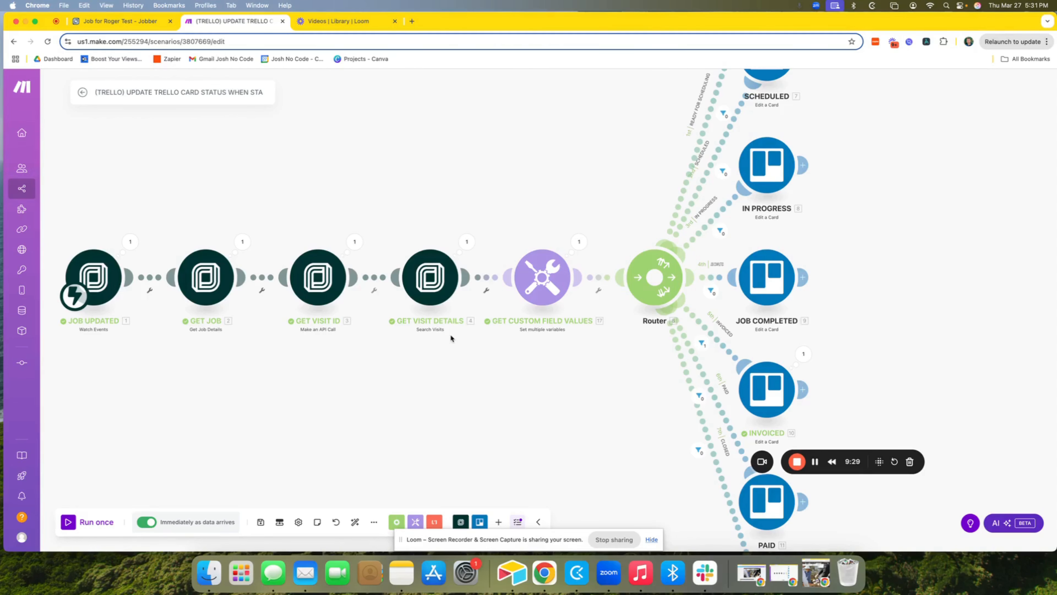
scroll(500, 361, right, 4)
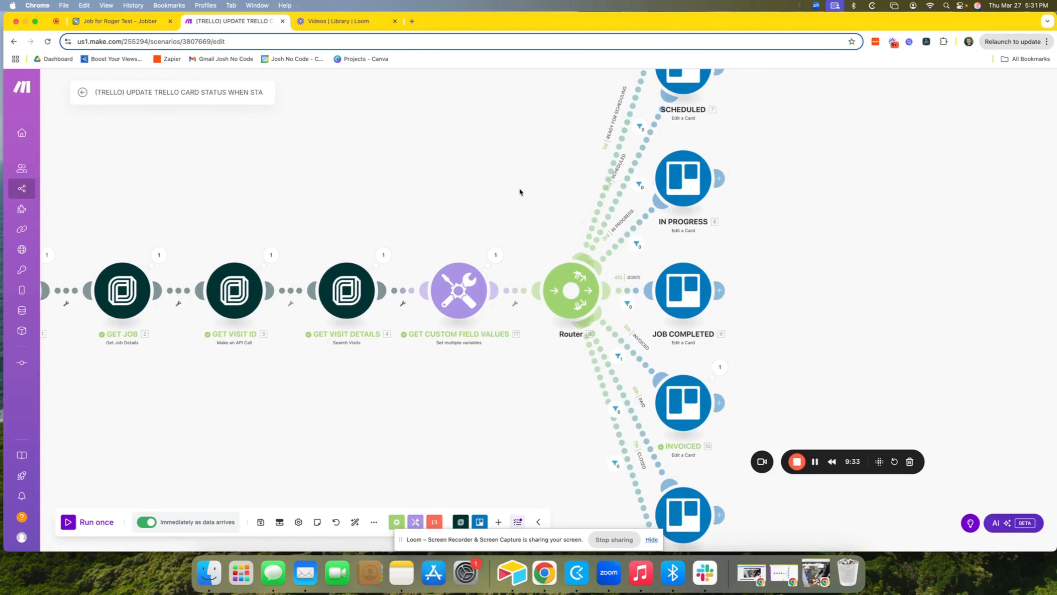
drag(526, 152, 435, 198)
scroll(469, 221, down, 5)
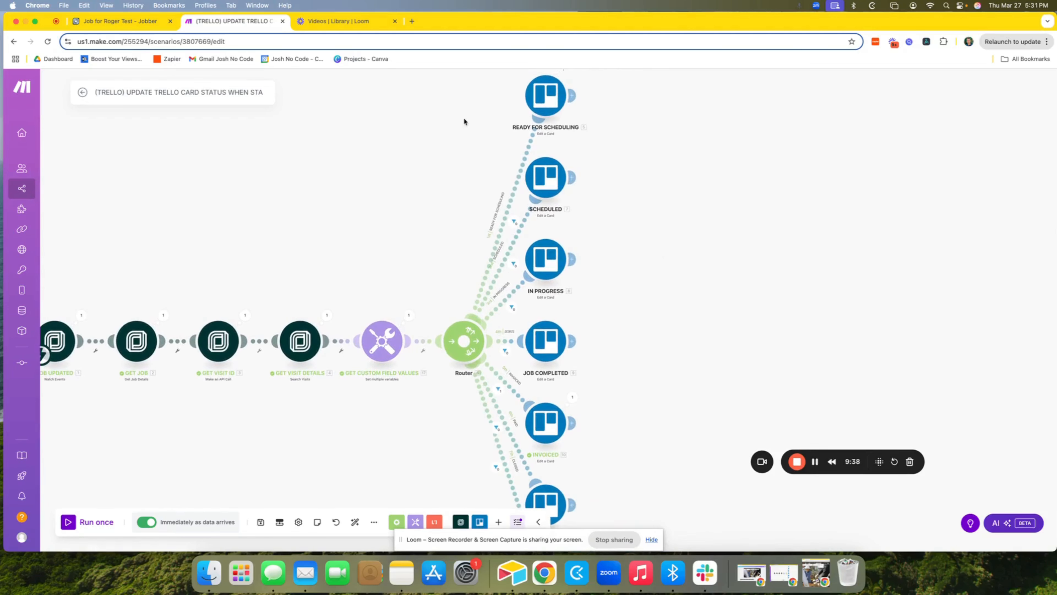
scroll(483, 144, up, 3)
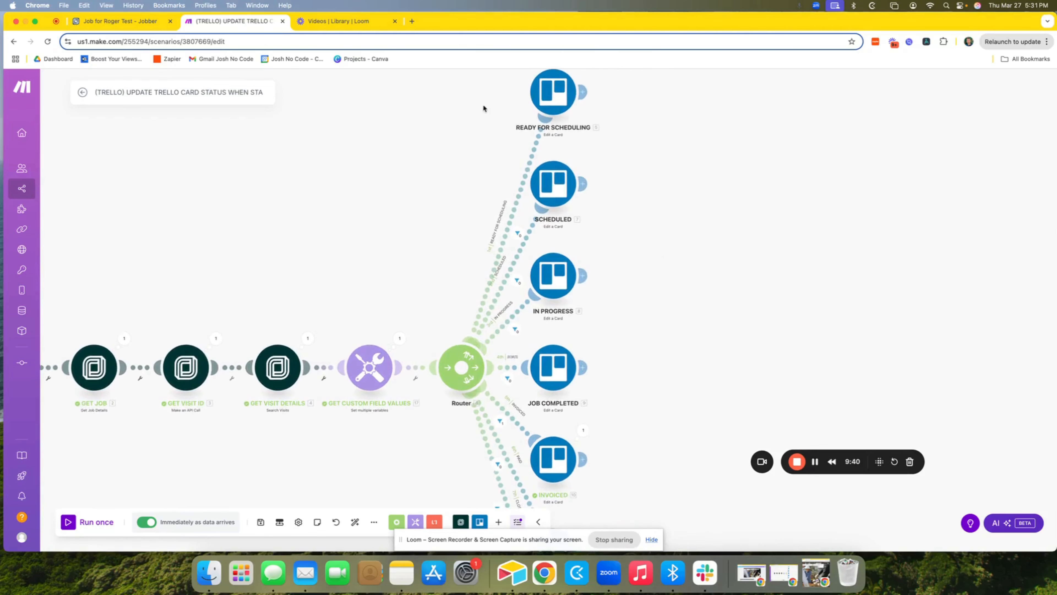
- Switch to Jobber, open the Siding Replacement job for editing and review the available Trello status options
click(134, 24)
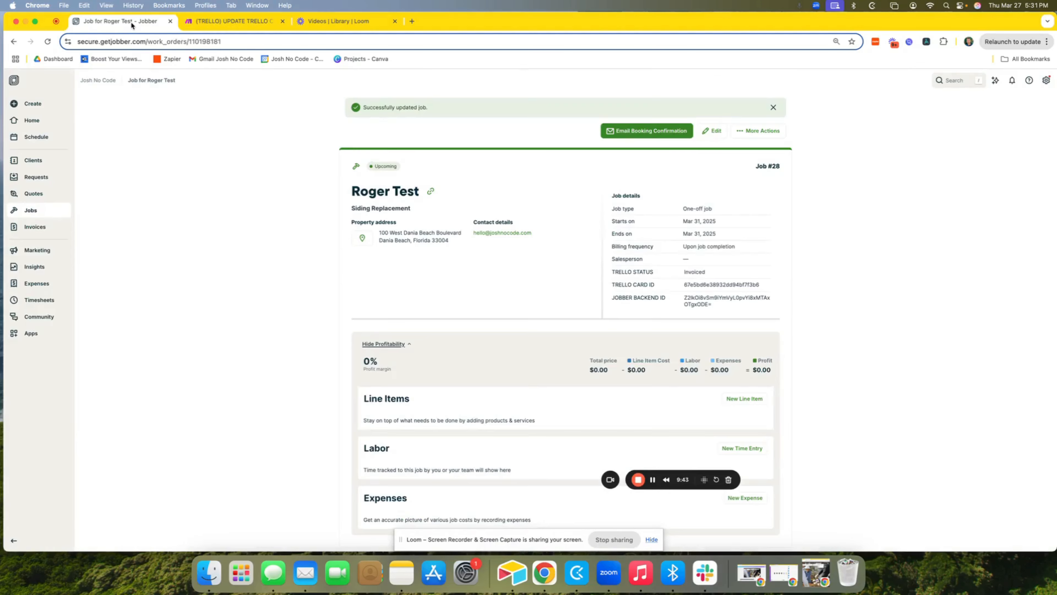
click(712, 131)
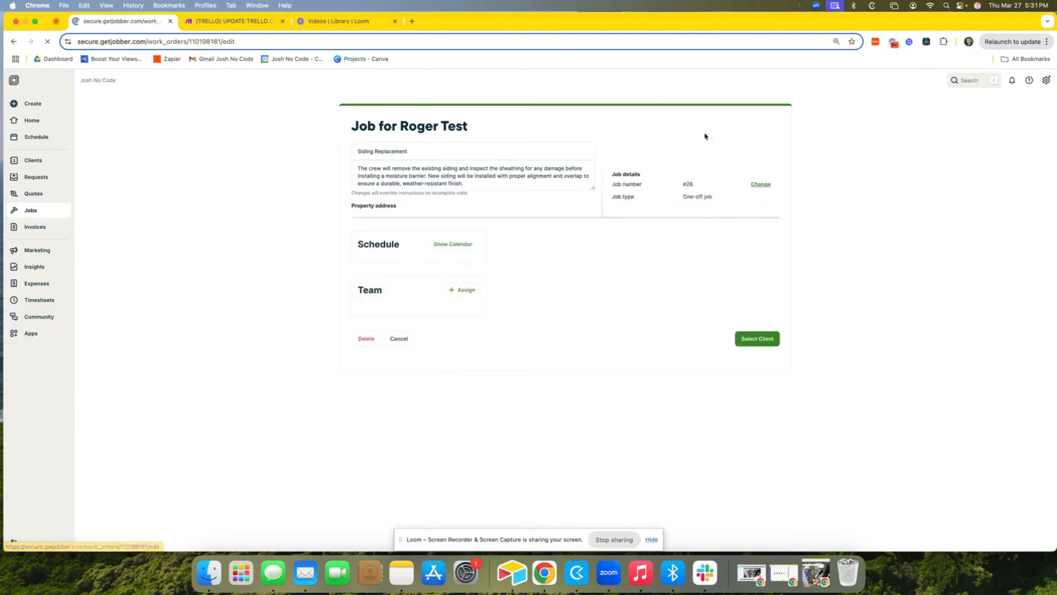
click(696, 195)
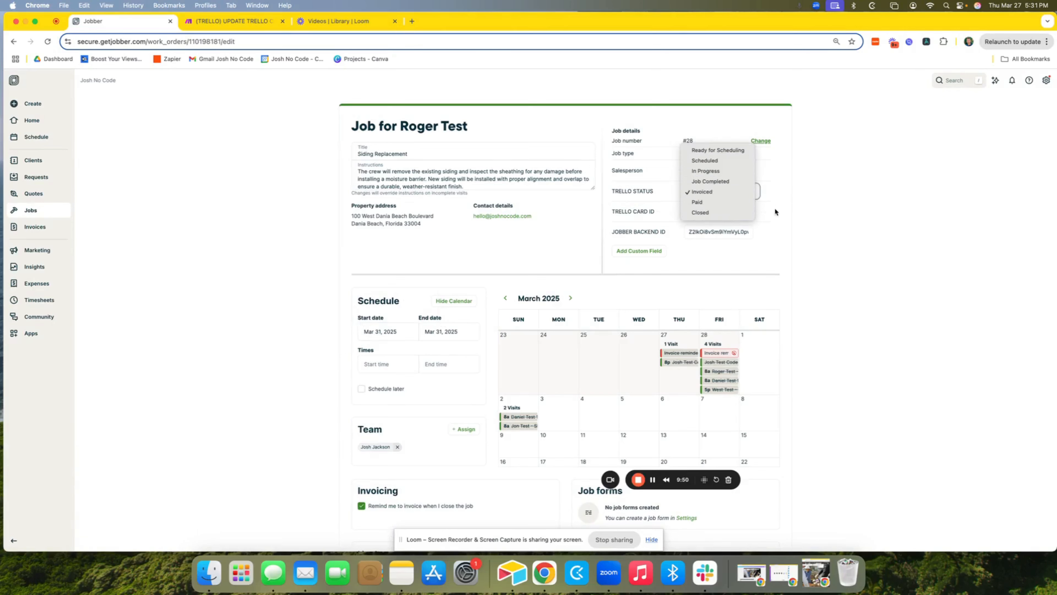
click(795, 212)
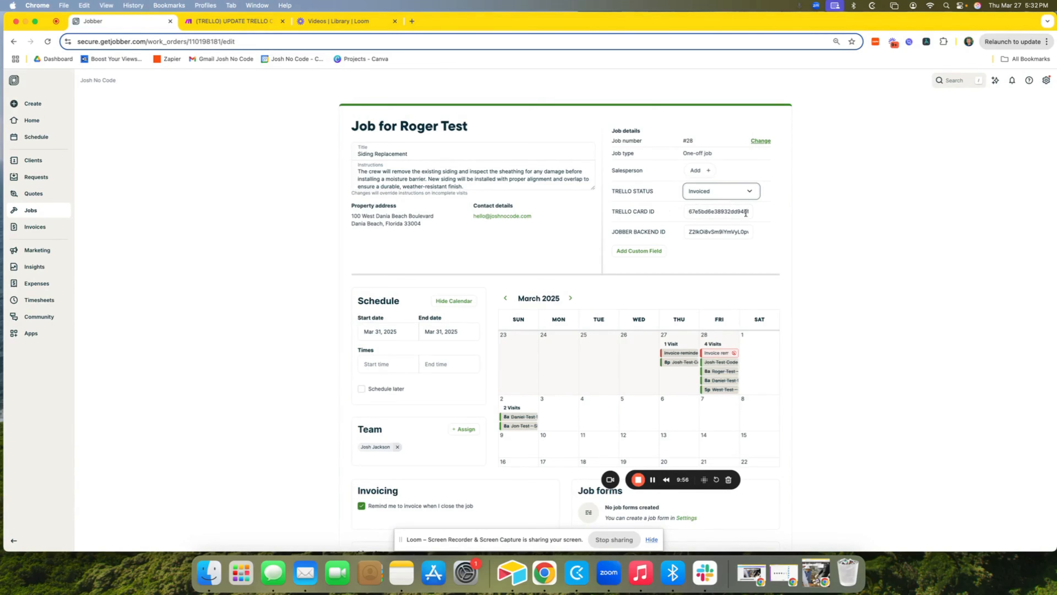
click(729, 199)
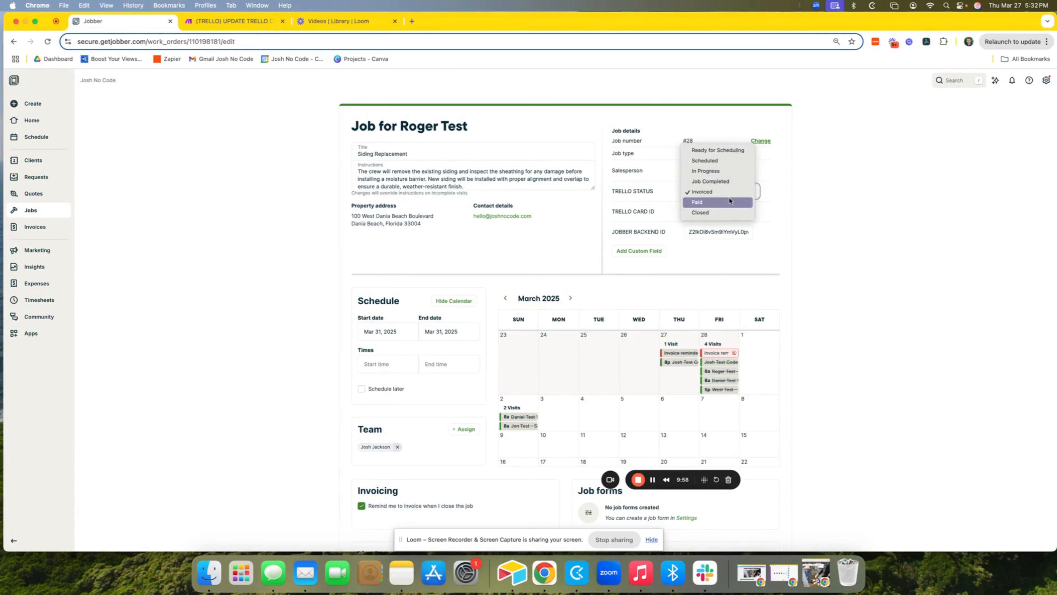
click(714, 198)
- Return to the Make status update scenario and inspect the filter on the router's Invoiced route
click(221, 24)
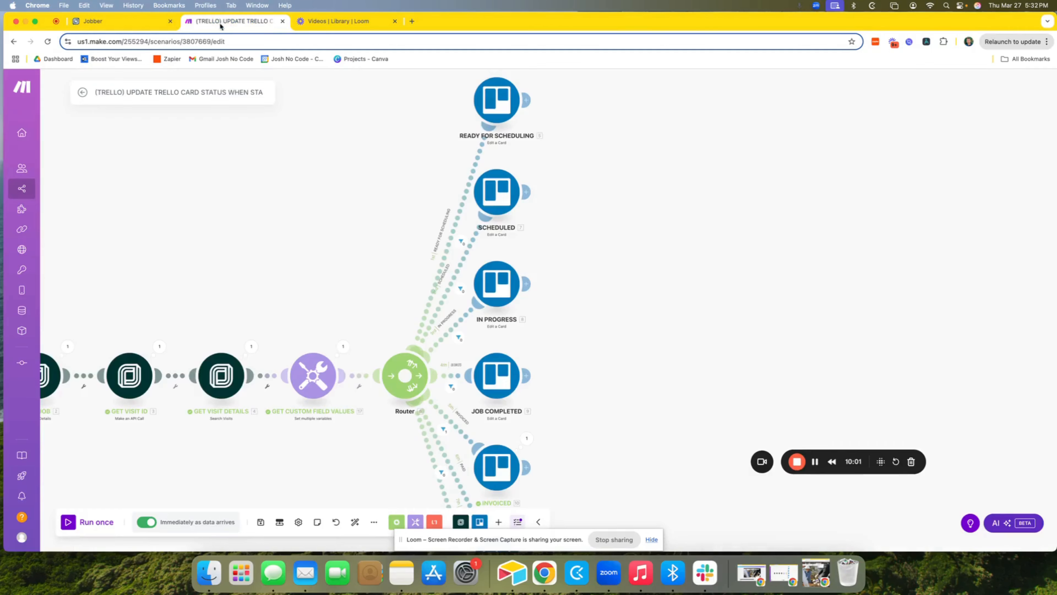
drag(304, 232, 328, 92)
drag(364, 320, 293, 210)
drag(513, 271, 607, 405)
scroll(553, 292, up, 6)
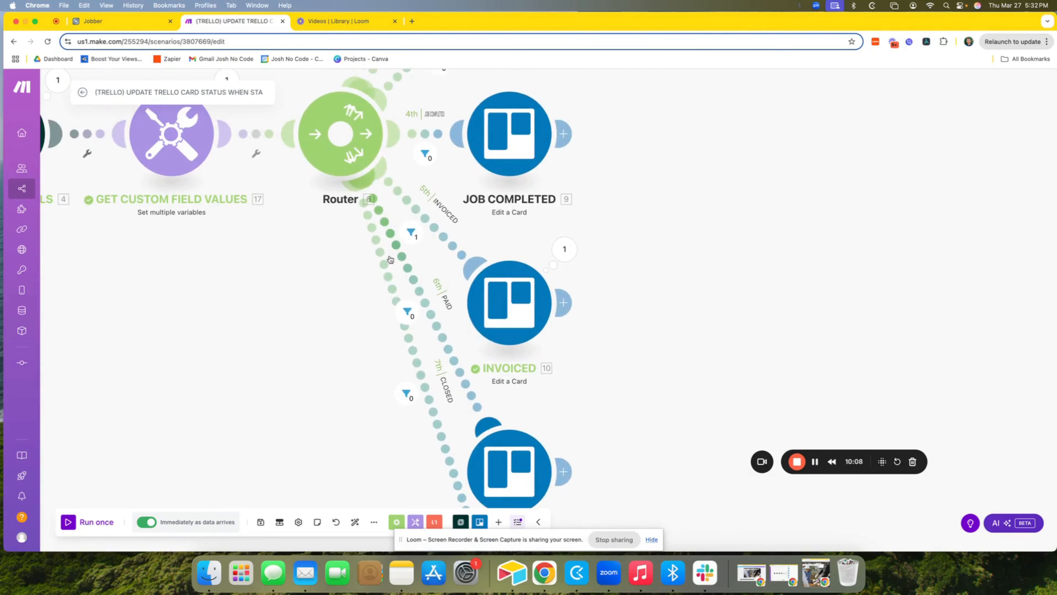
click(404, 234)
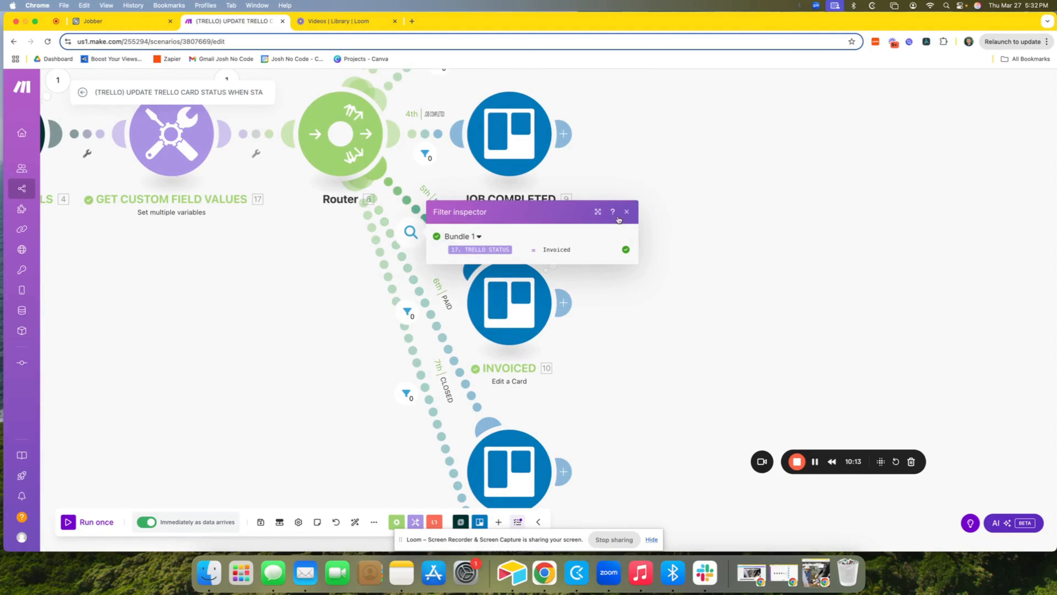
click(626, 212)
- Review the Invoiced Edit a Card module's settings, including the card ID, target board, list and due date mapping
scroll(631, 322, down, 2)
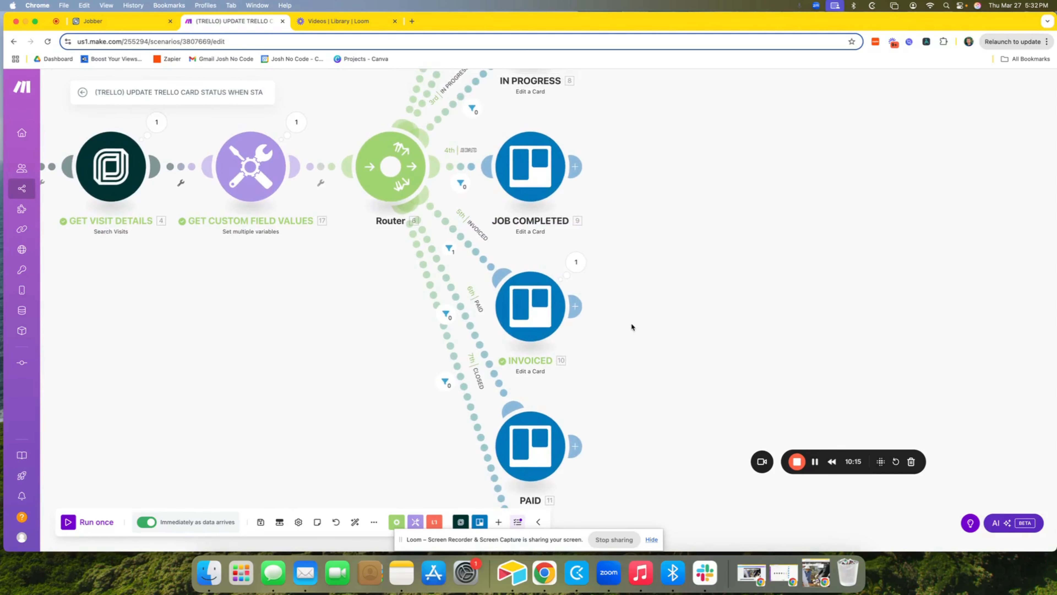
scroll(631, 327, down, 2)
scroll(631, 322, down, 1)
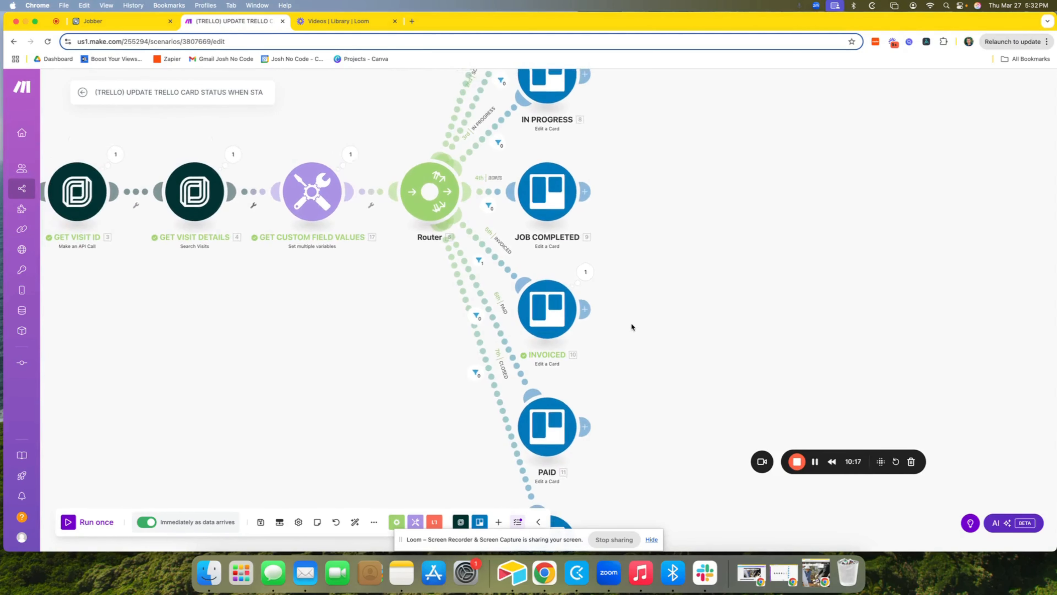
drag(631, 378, 624, 272)
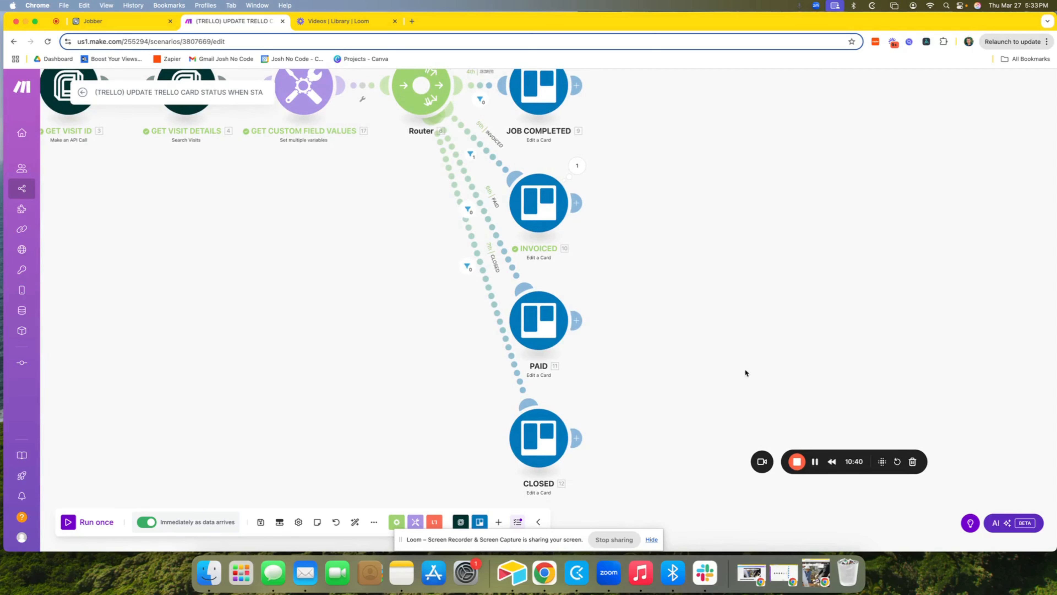
click(561, 213)
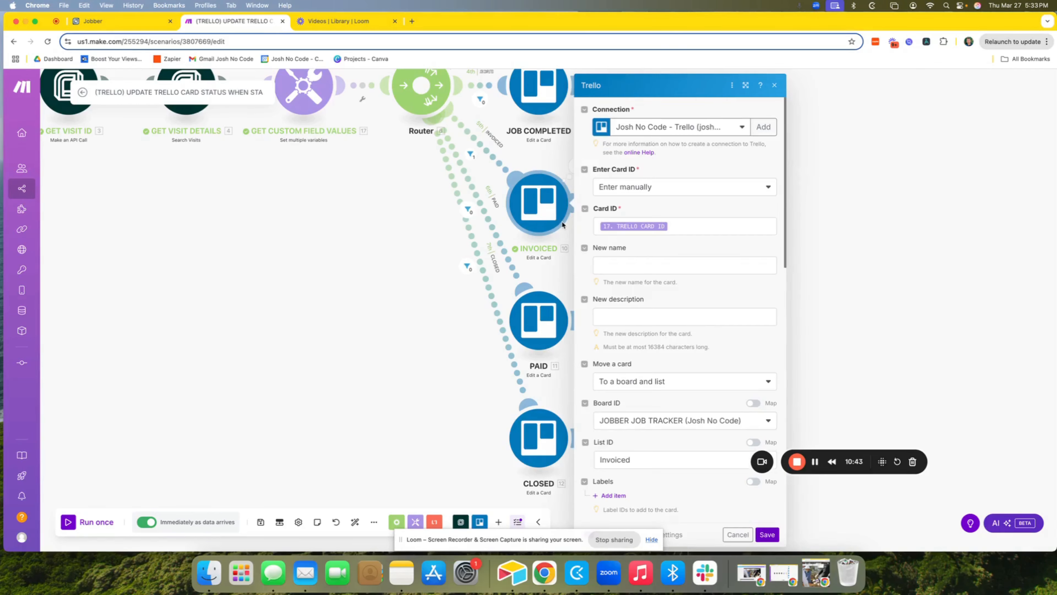
scroll(619, 322, down, 2)
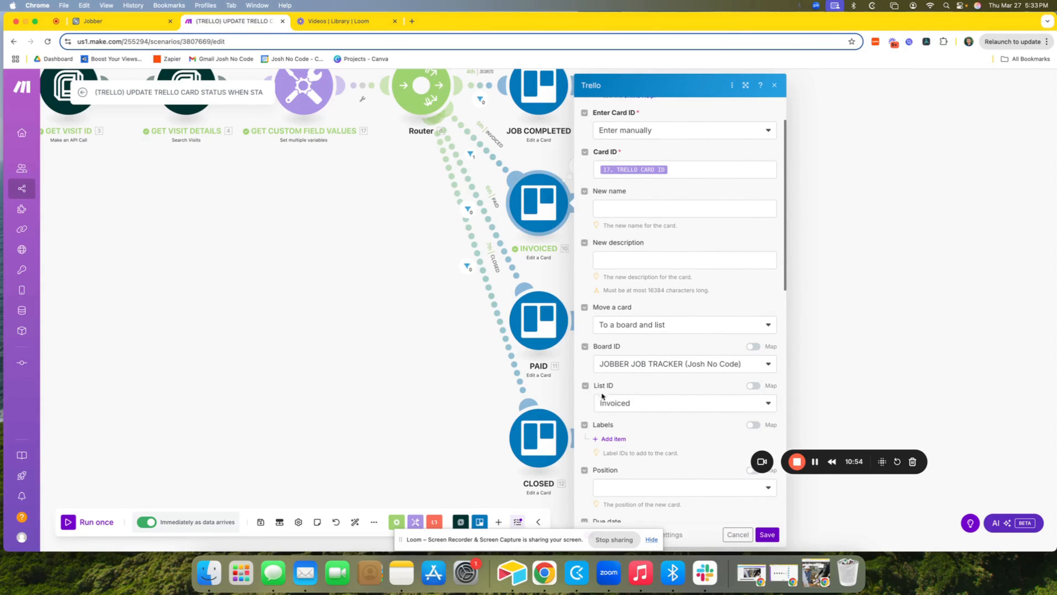
click(775, 92)
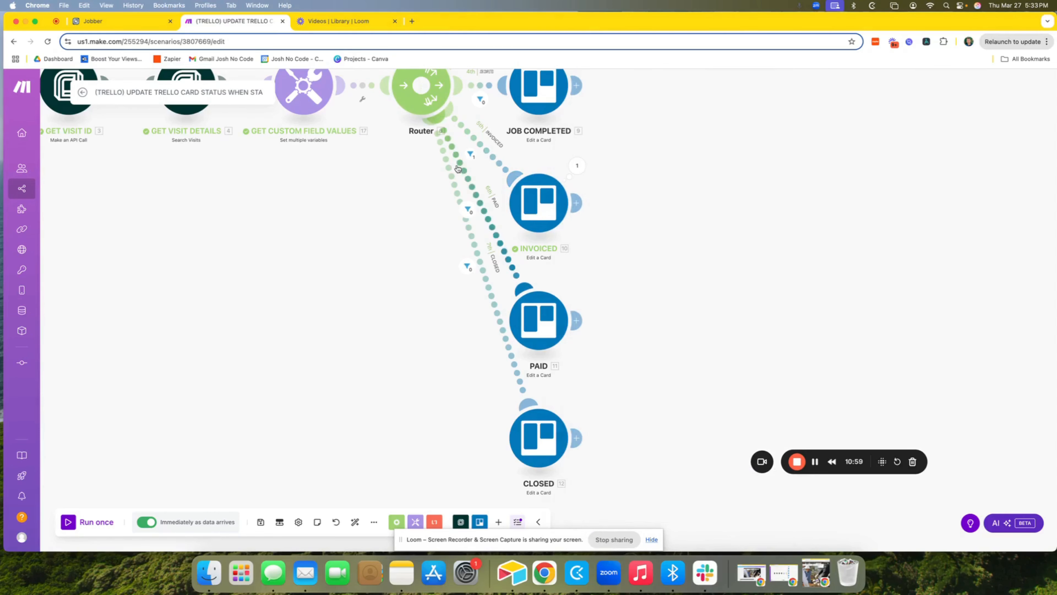
click(539, 203)
scroll(616, 325, down, 2)
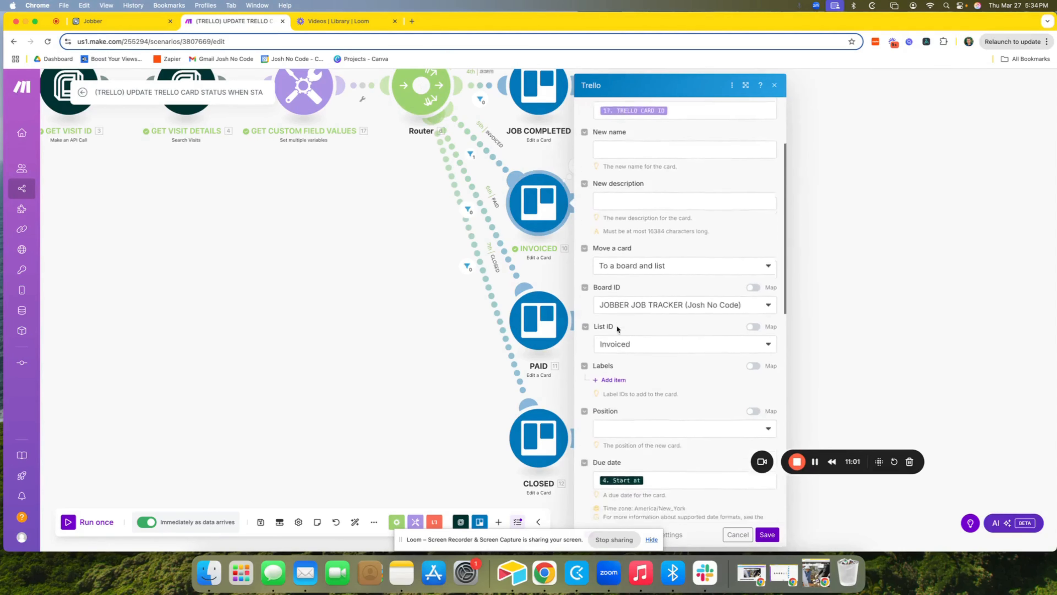
scroll(615, 325, down, 2)
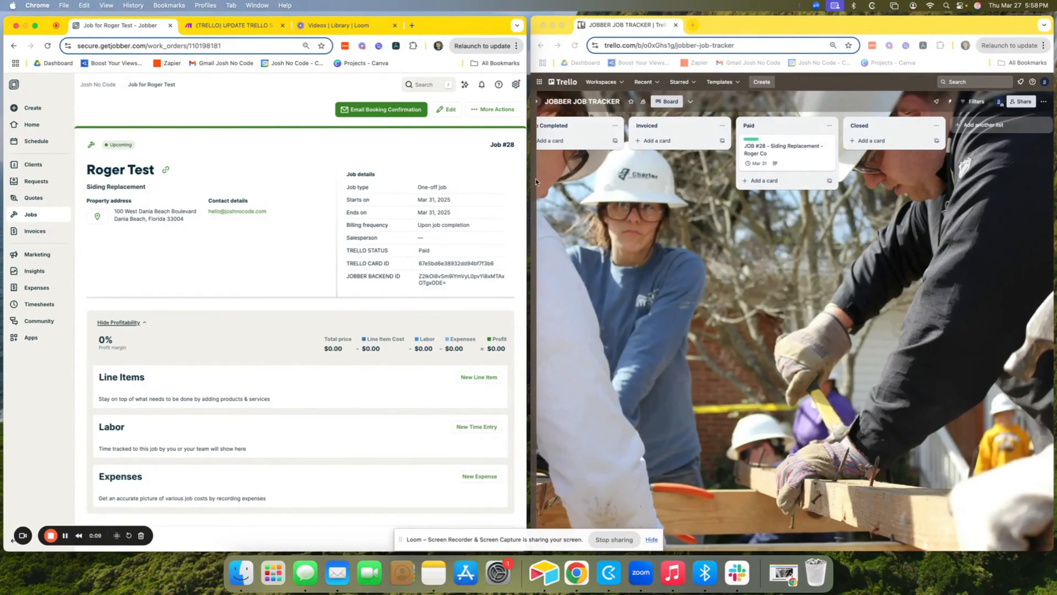
- Move the Siding Replacement card from the Paid list to Closed in Trello and reload the job in Jobber
scroll(678, 191, left, 5)
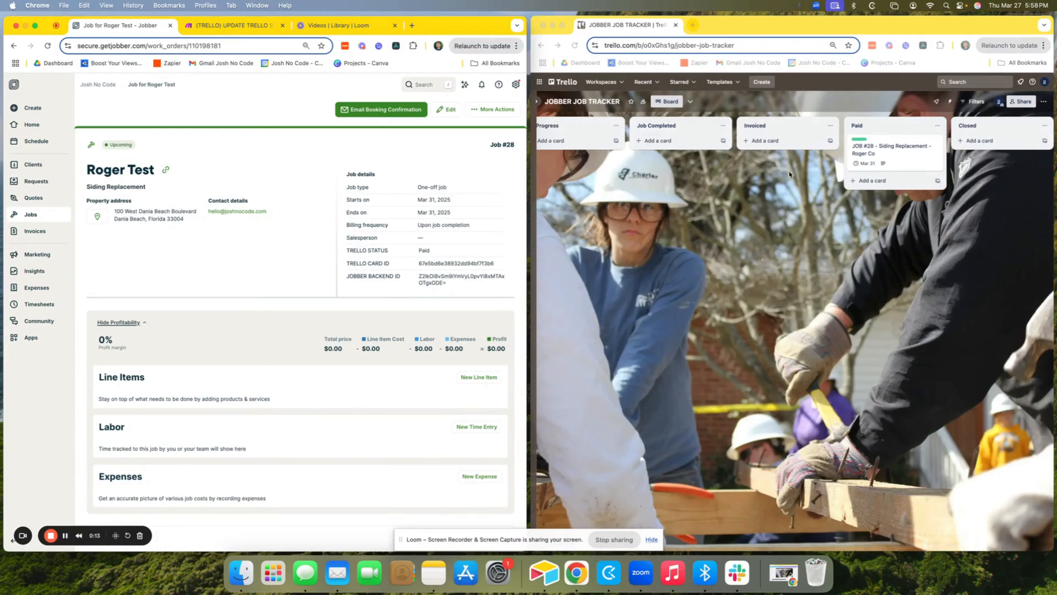
click(874, 169)
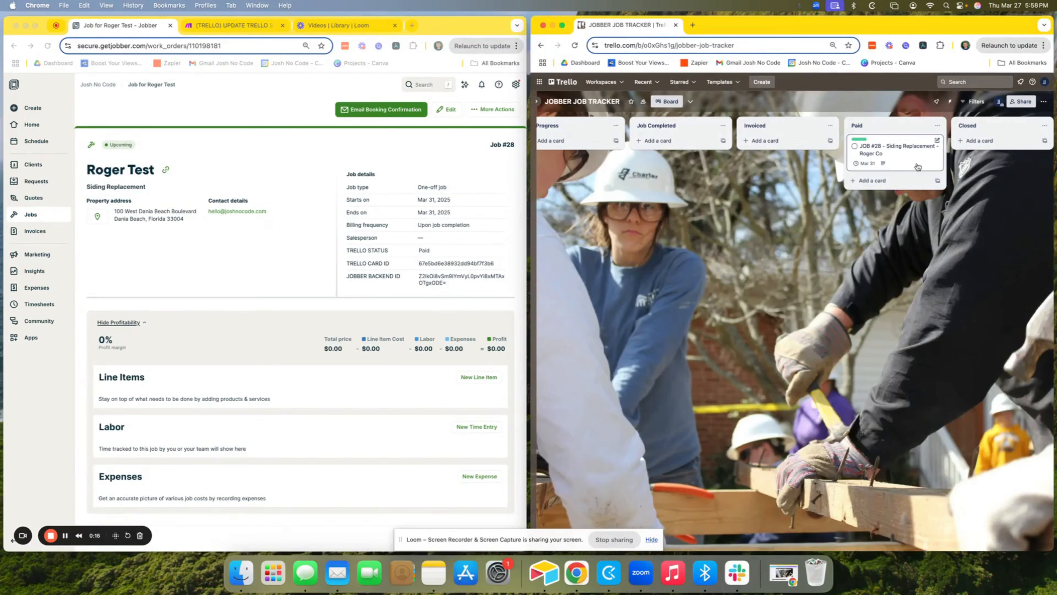
drag(902, 160, 972, 171)
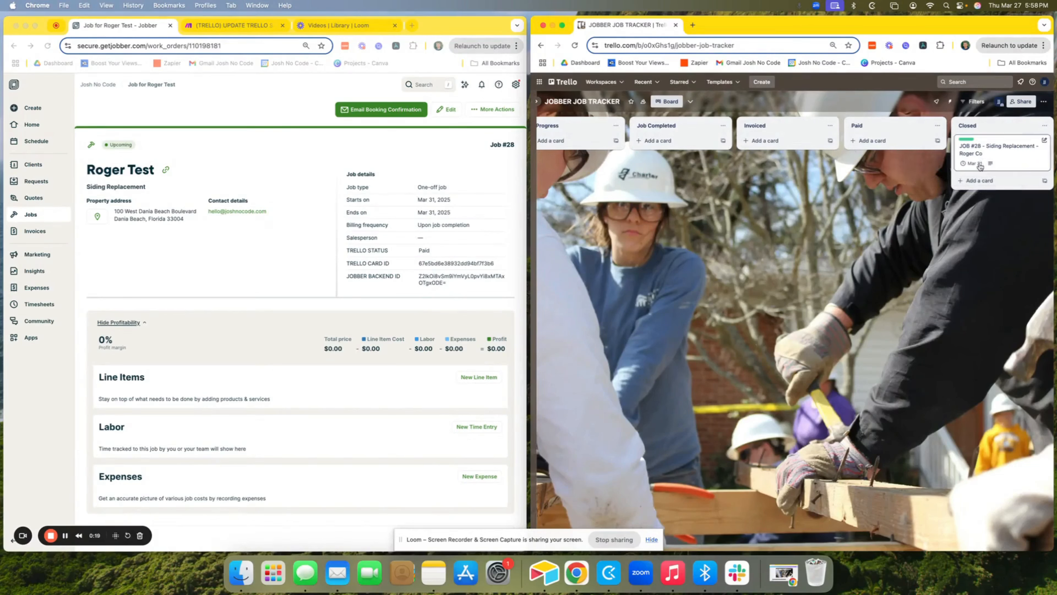
click(251, 51)
key(Return)
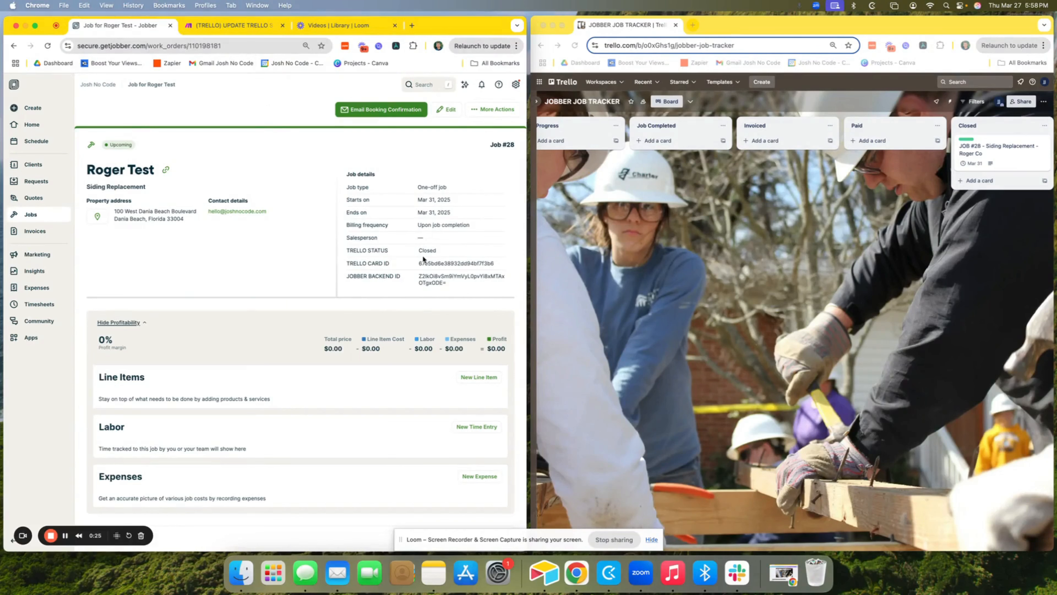
- Move the Siding Replacement card from Closed to the Job Completed list and refresh the Jobber job page
drag(997, 155, 674, 157)
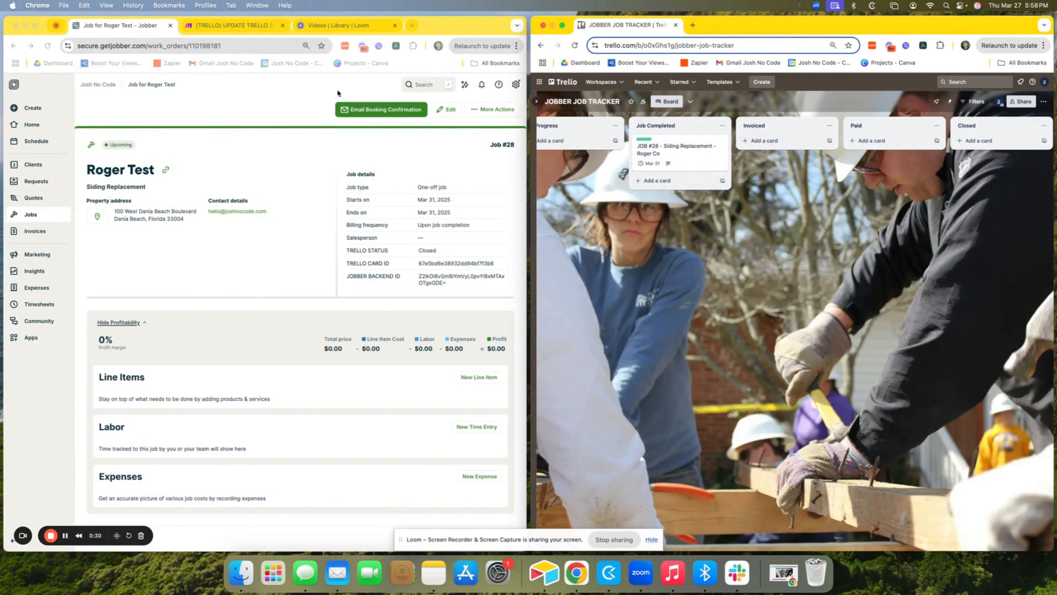
click(247, 46)
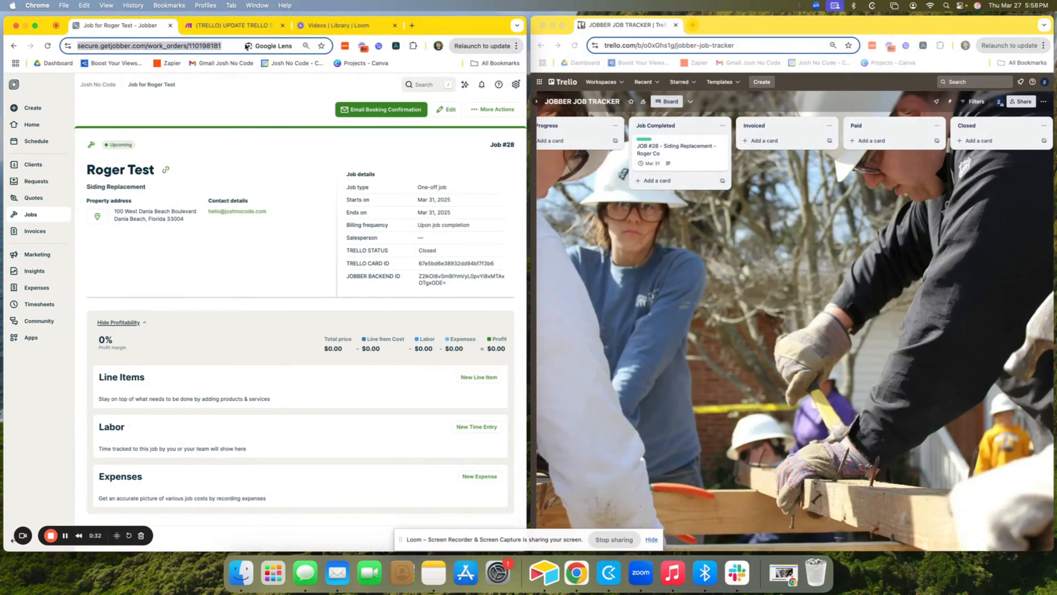
key(Return)
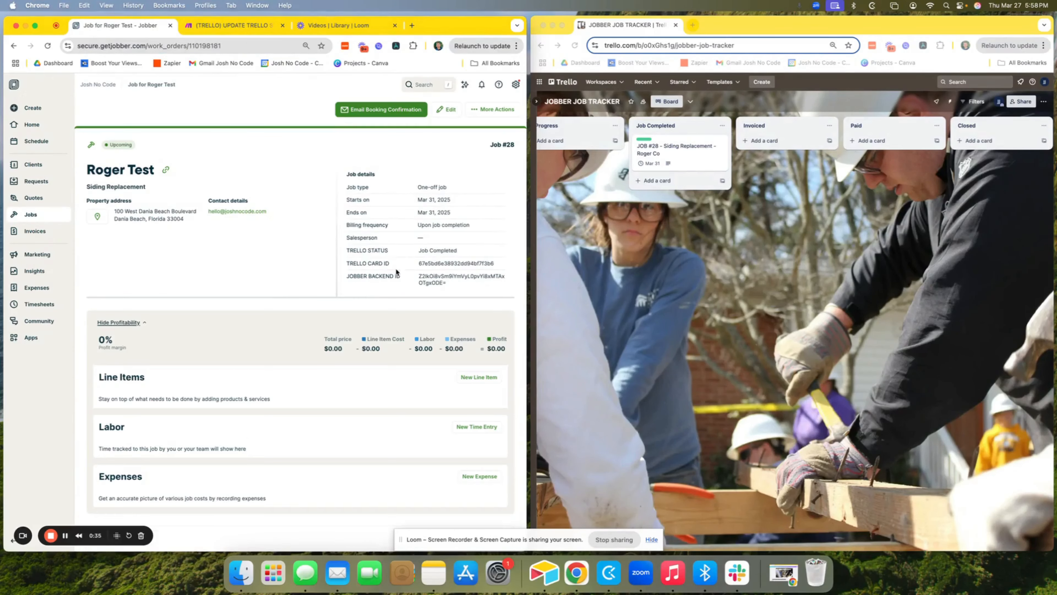
- Move the Siding Replacement card from Job Completed to In Progress and refresh the Jobber job to check its Trello status
scroll(761, 230, left, 5)
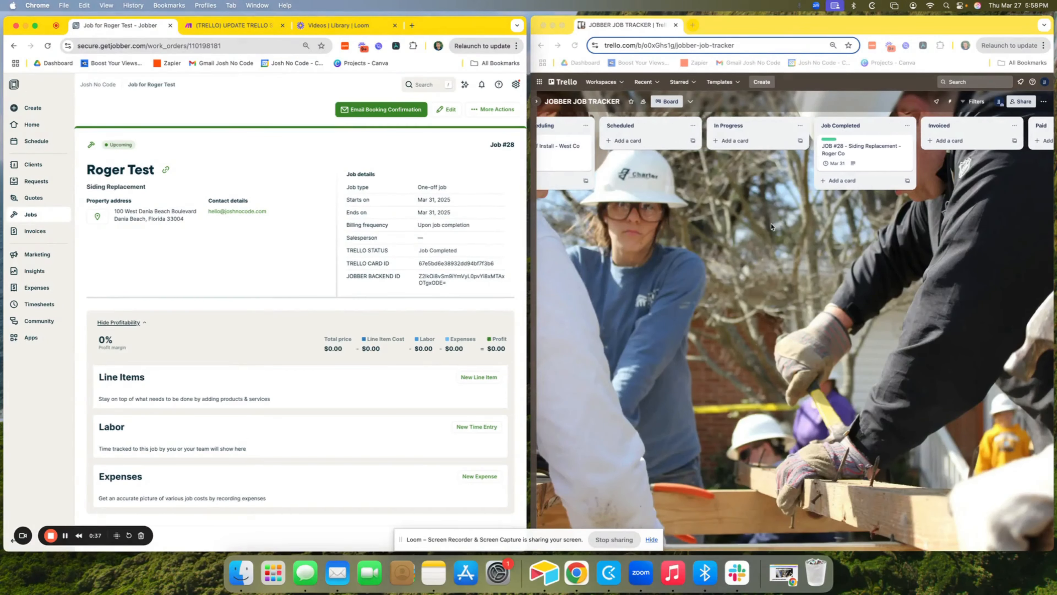
drag(875, 159, 762, 152)
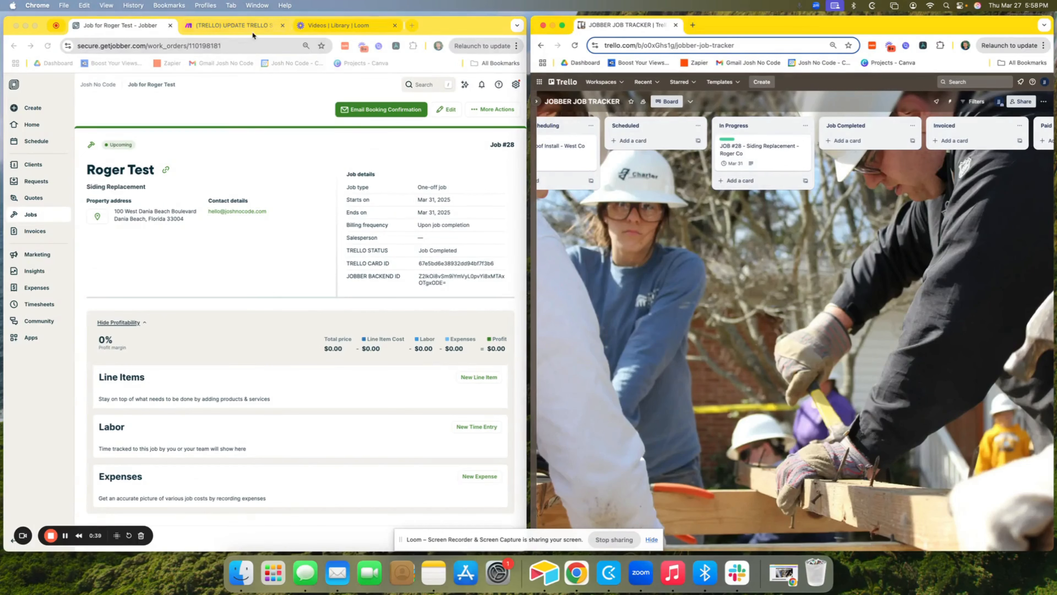
click(253, 47)
key(Return)
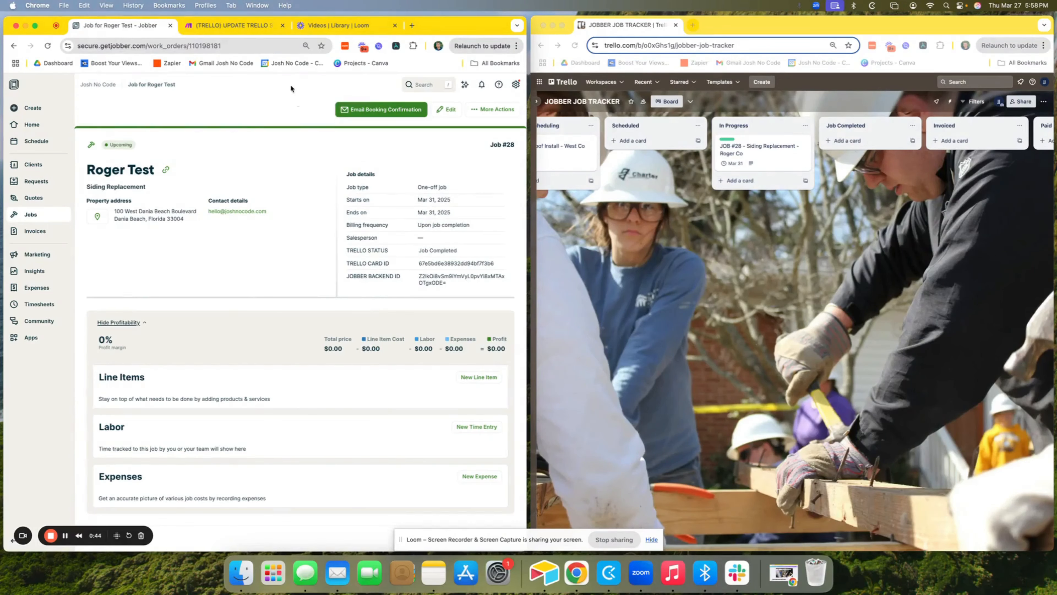
click(274, 49)
key(Return)
scroll(344, 320, down, 1)
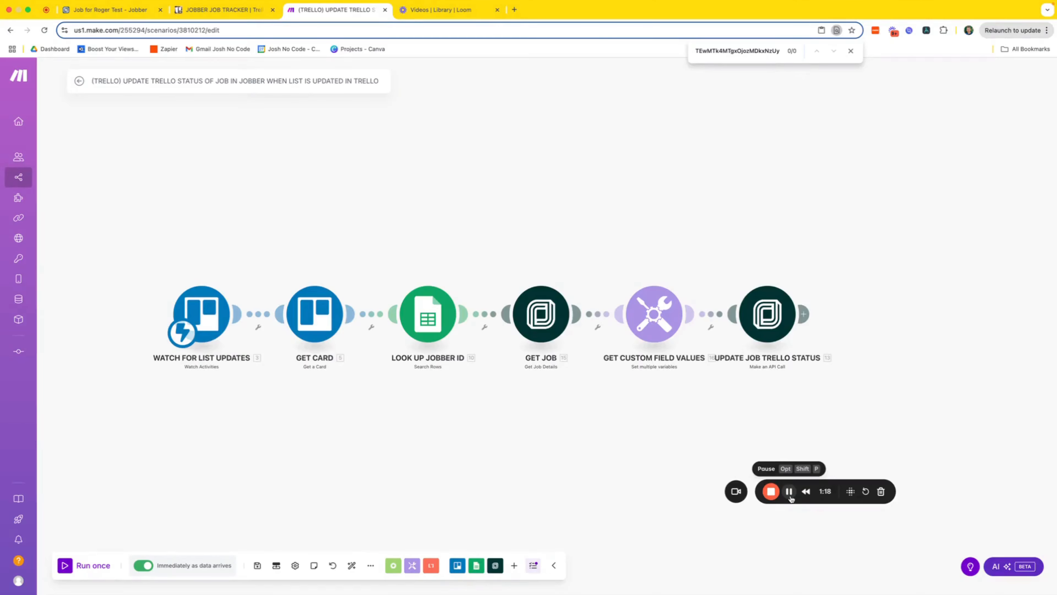
- Run the Jobber status update scenario once, move the Siding Replacement card to Job Completed in Trello and return to the scenario
click(65, 568)
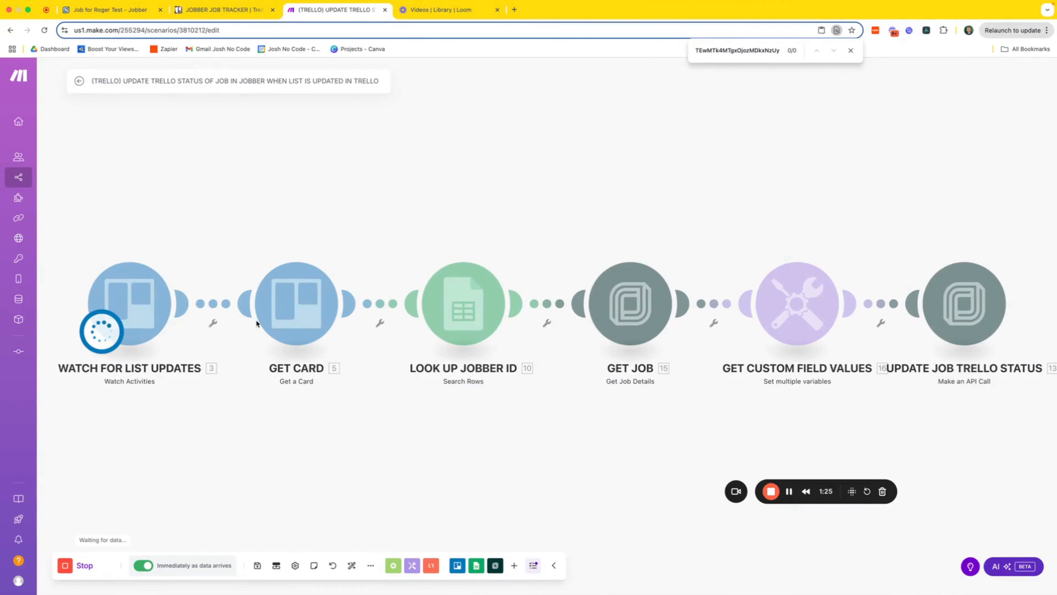
click(224, 10)
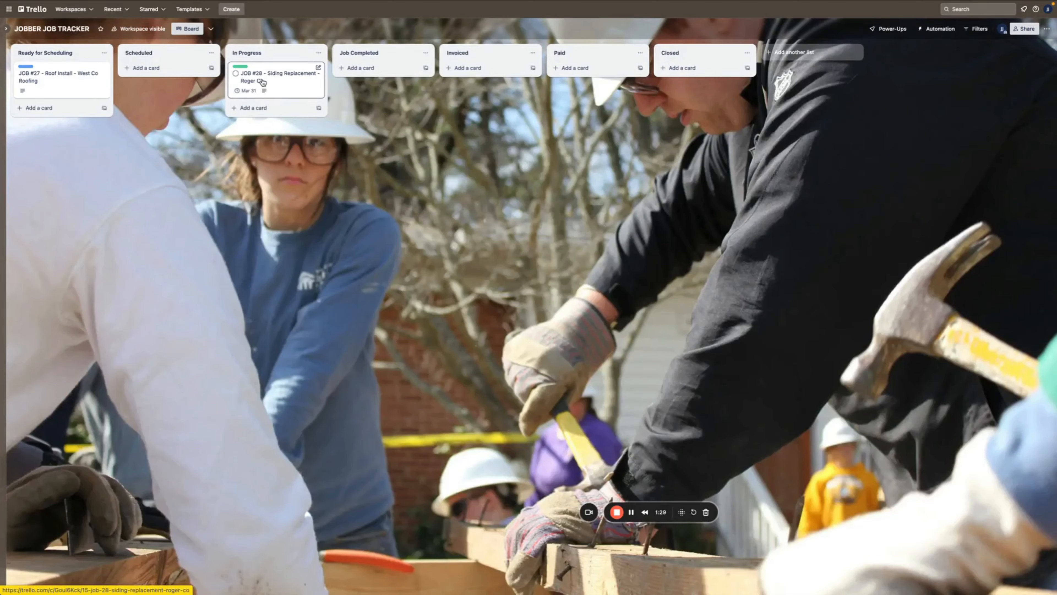
drag(263, 80, 362, 95)
mouse_move(335, 3)
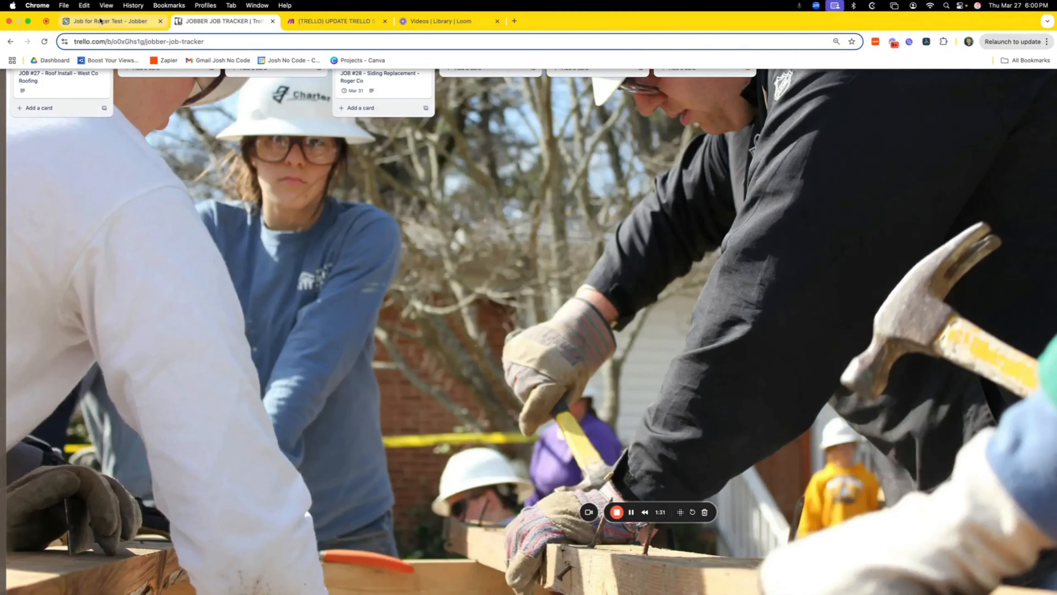
click(336, 22)
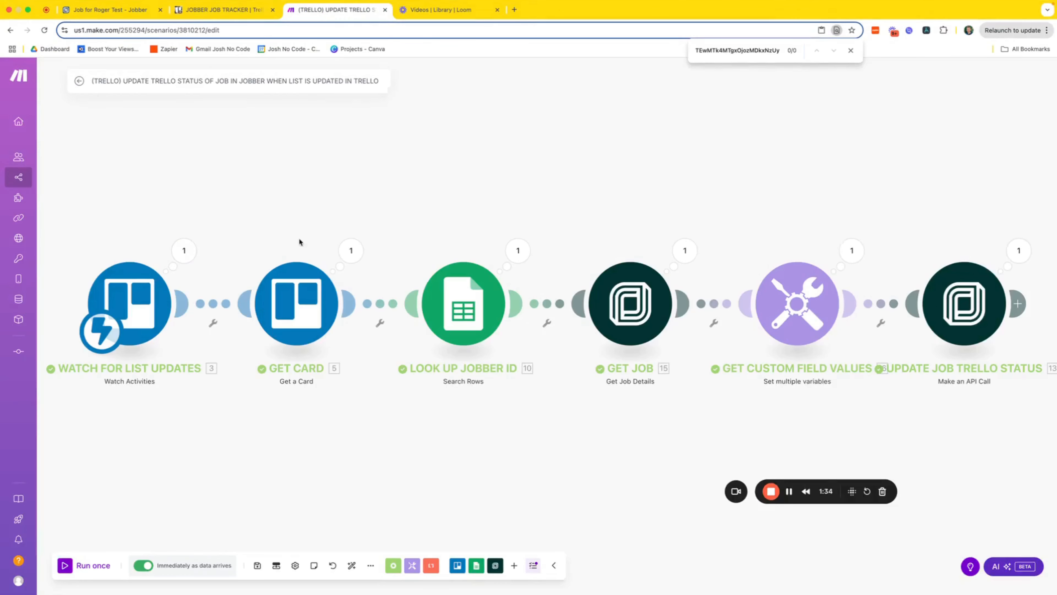